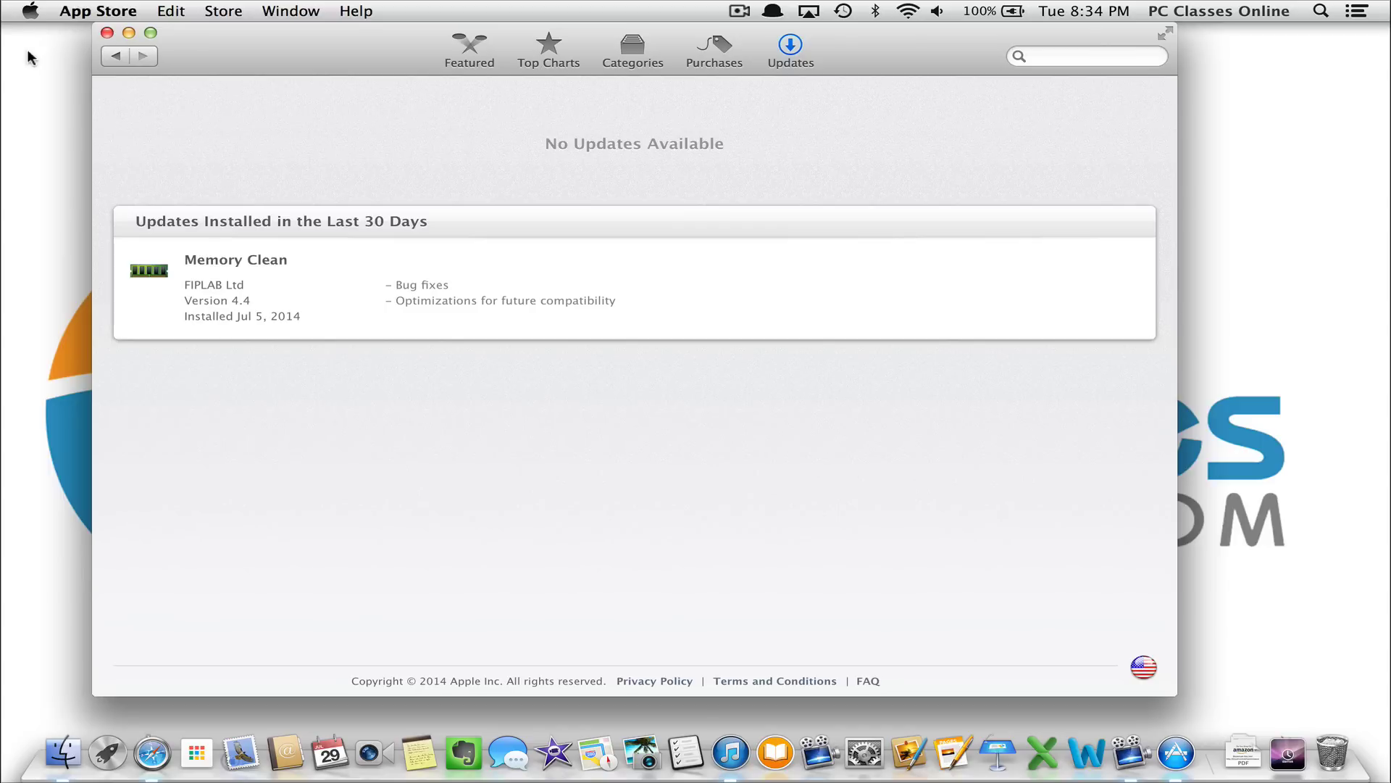
Quit the App Store and find AppCleaner.app in Finder's Applications folder, shown as icons.
key(super+q)
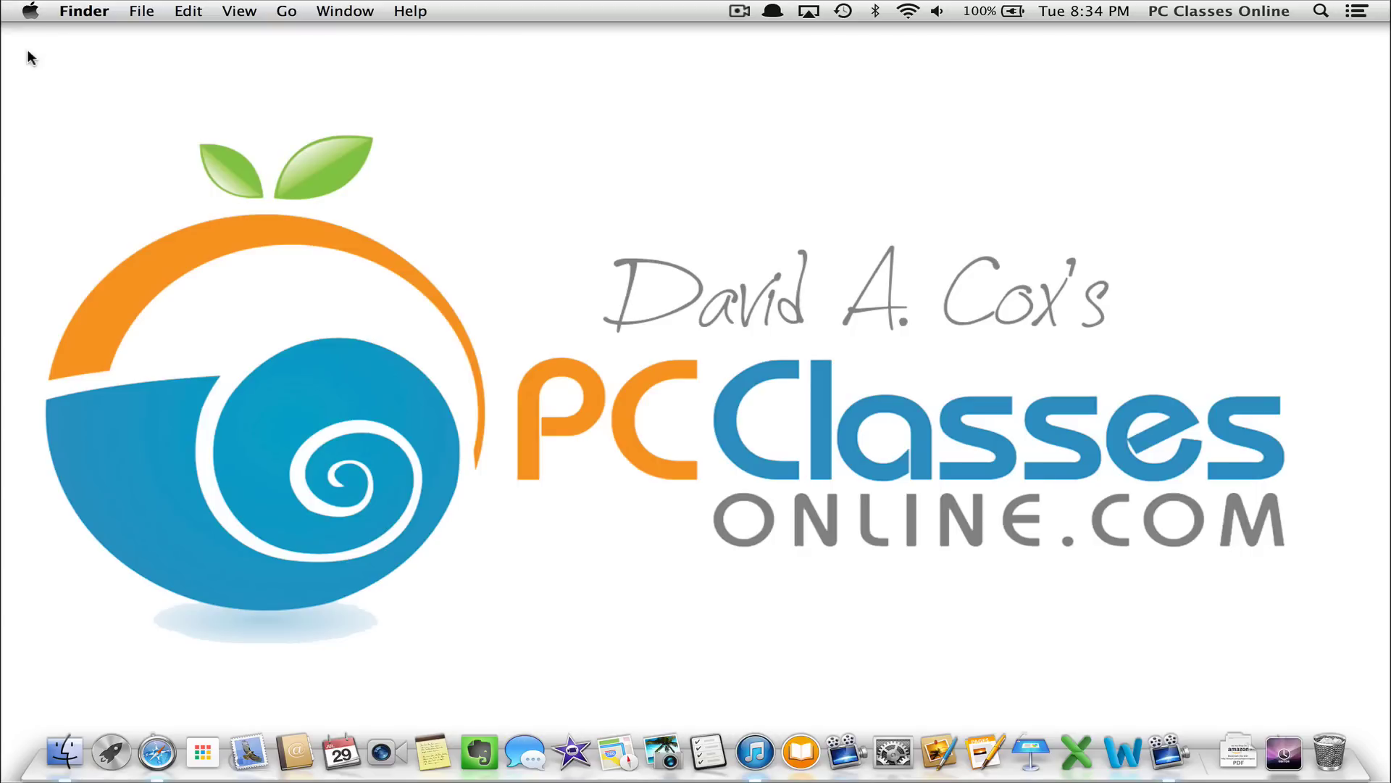
click(59, 721)
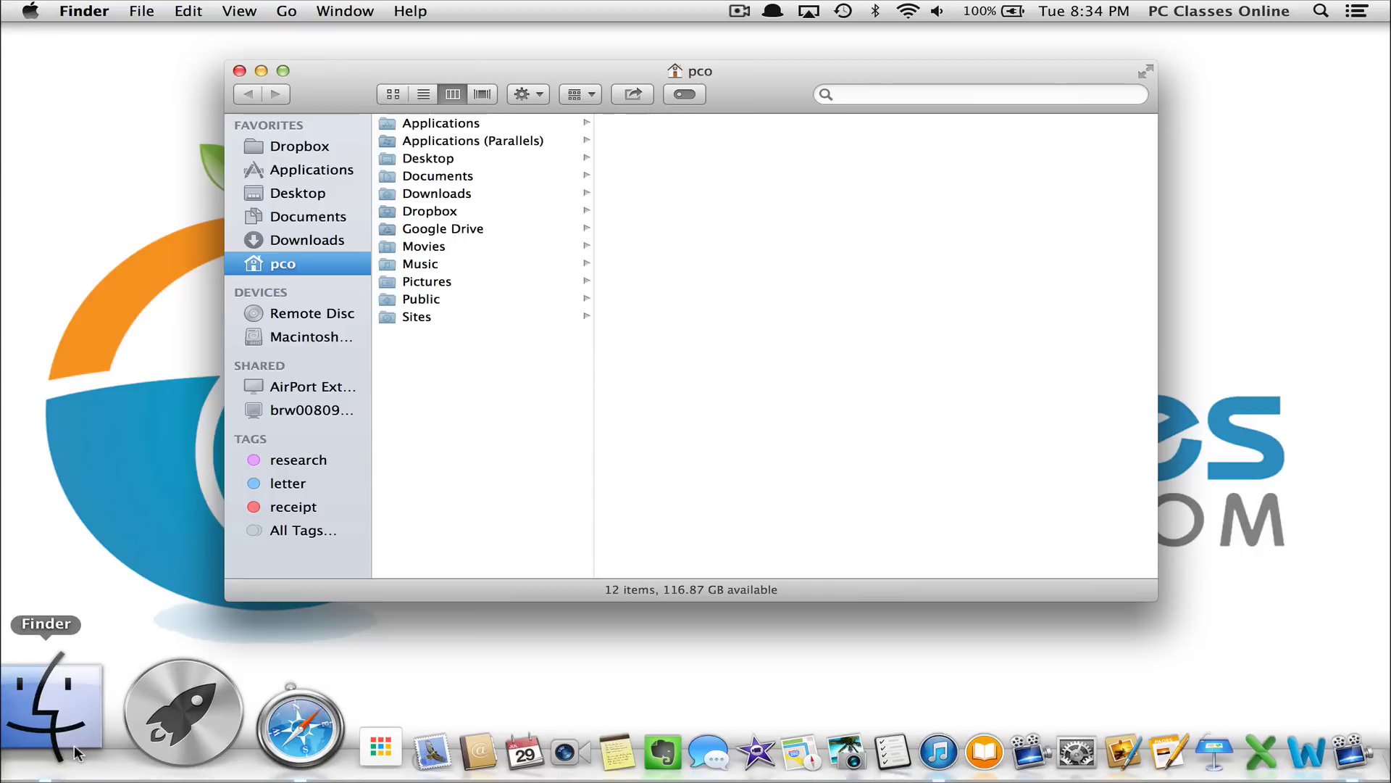
click(314, 171)
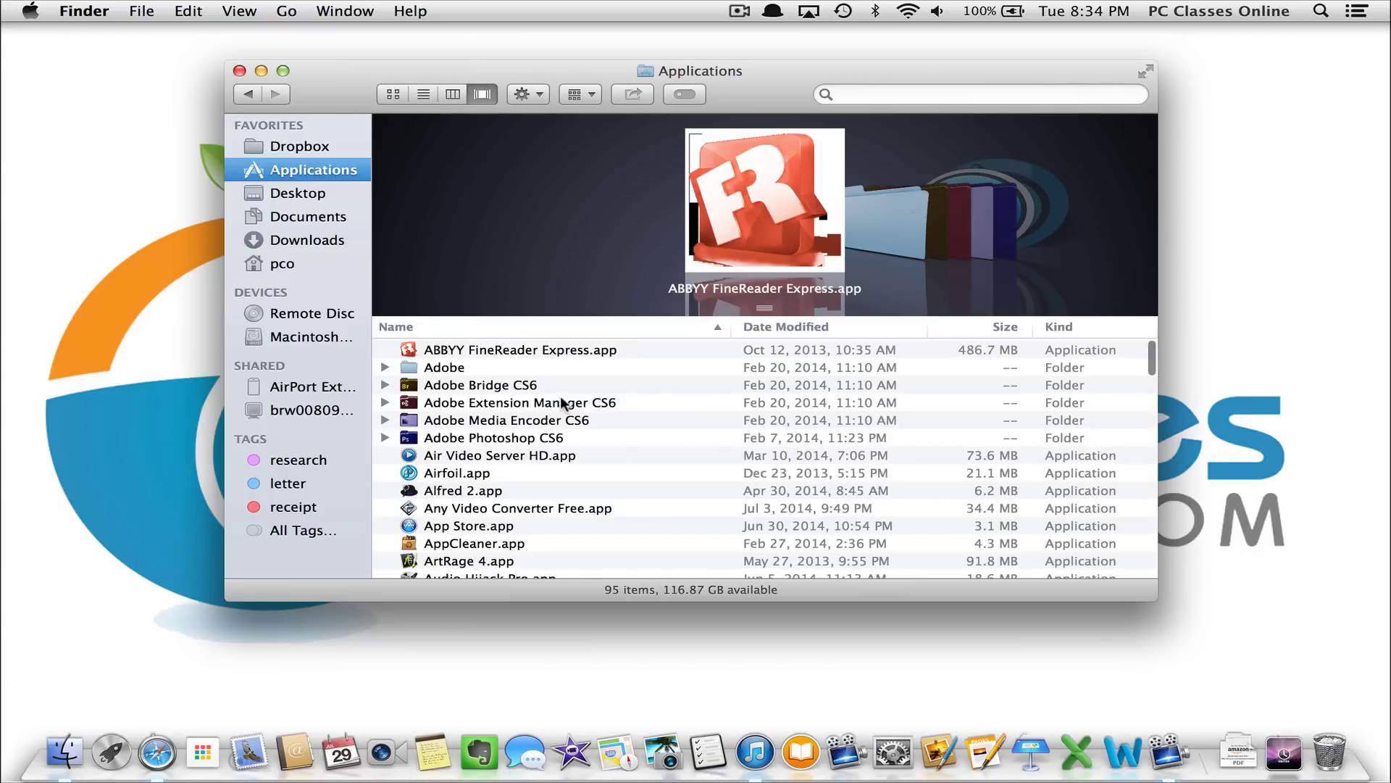
click(392, 94)
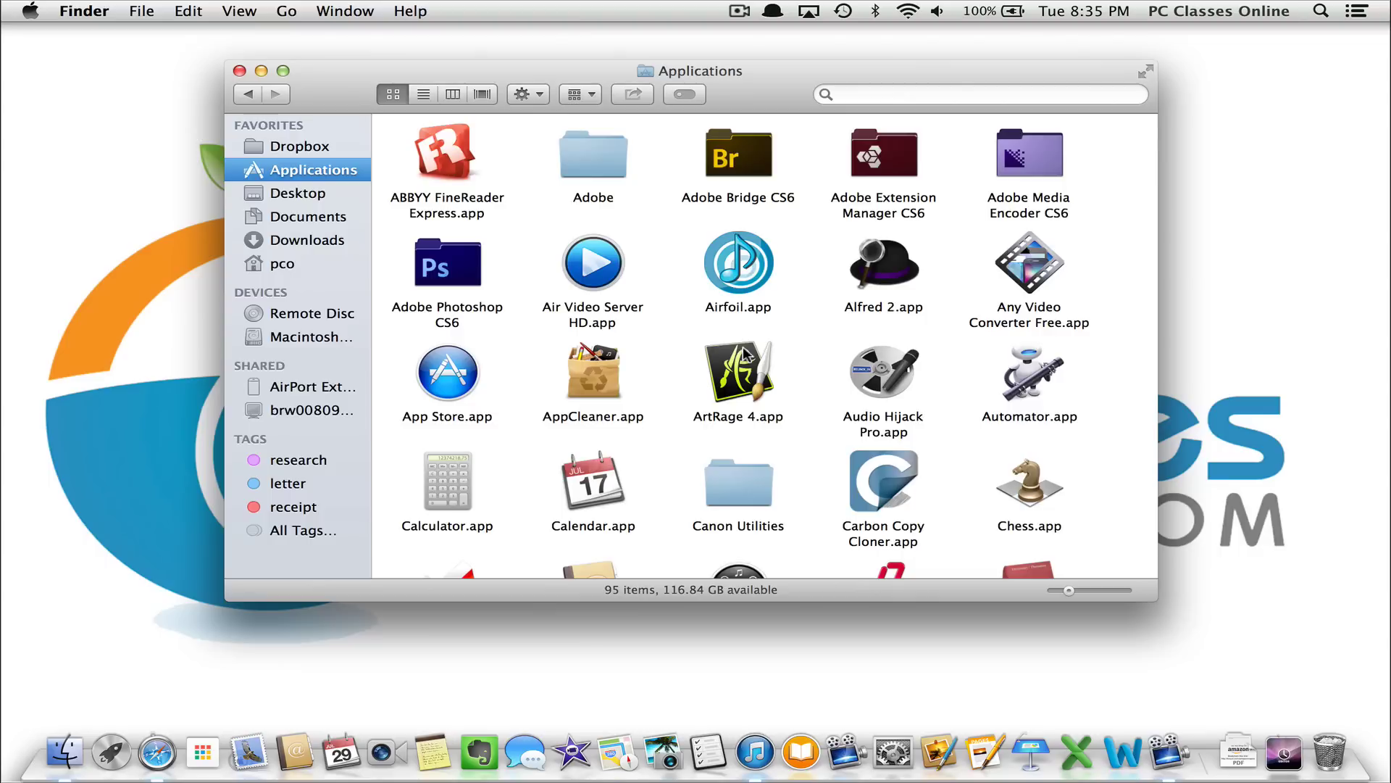
click(592, 384)
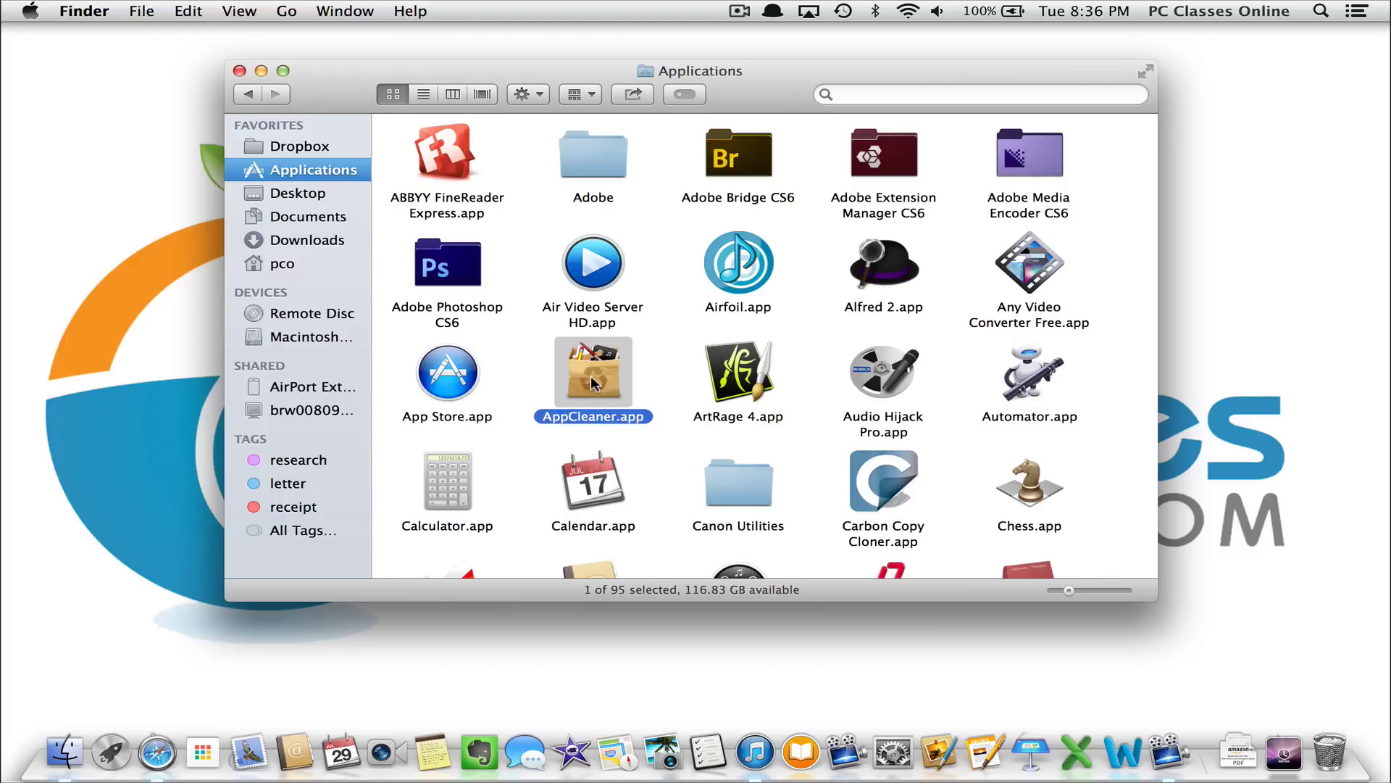
key(super+w)
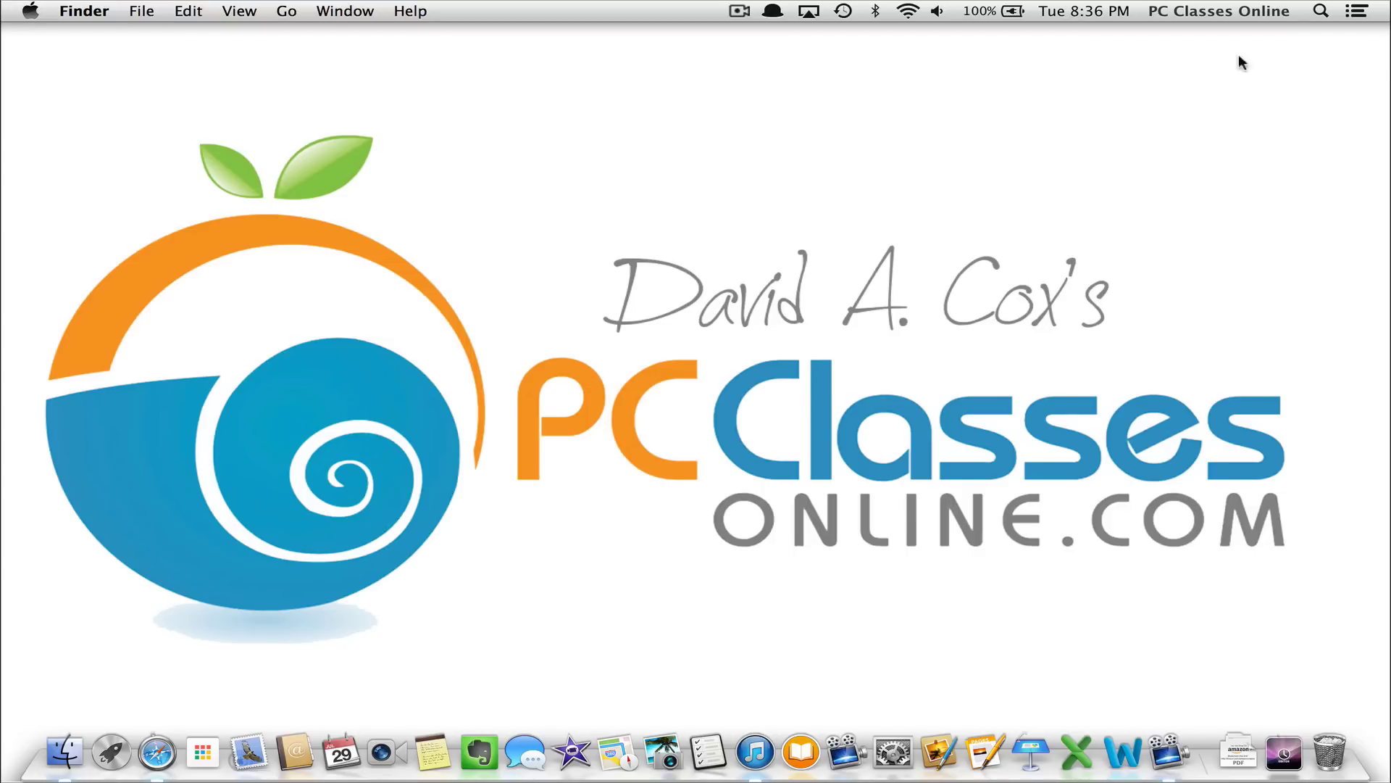
Search the Mac for "disk" to open Disk Utility and bring up First Aid for the Macintosh HD volume.
click(1320, 12)
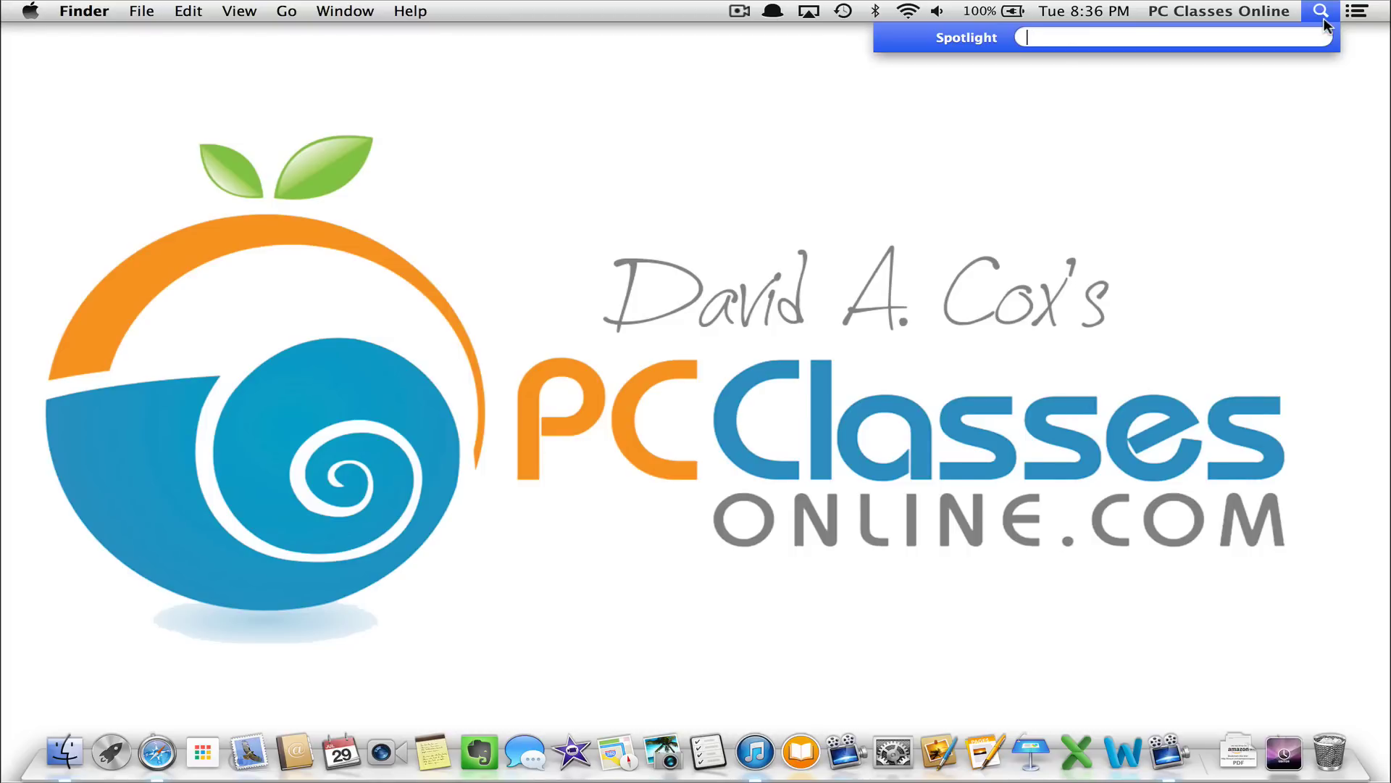
text(disk)
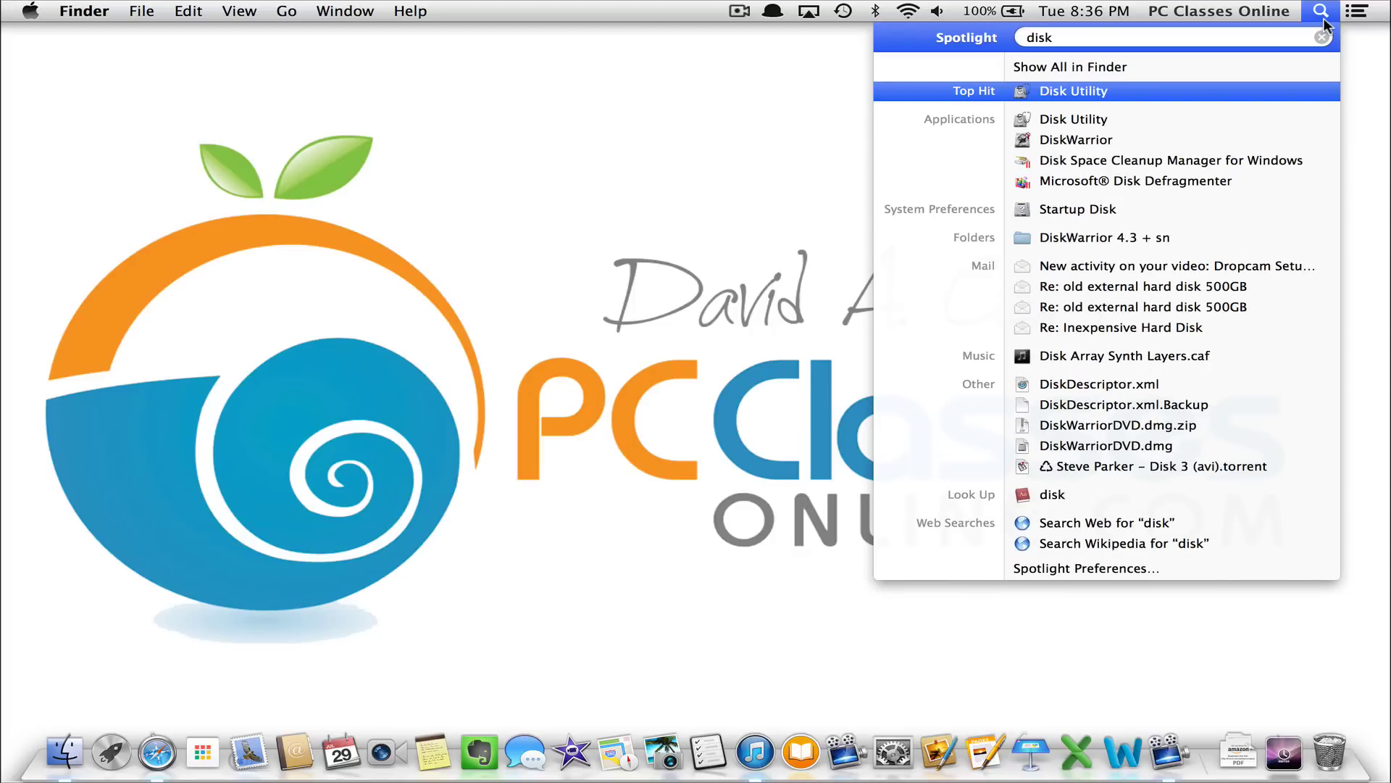
key(Return)
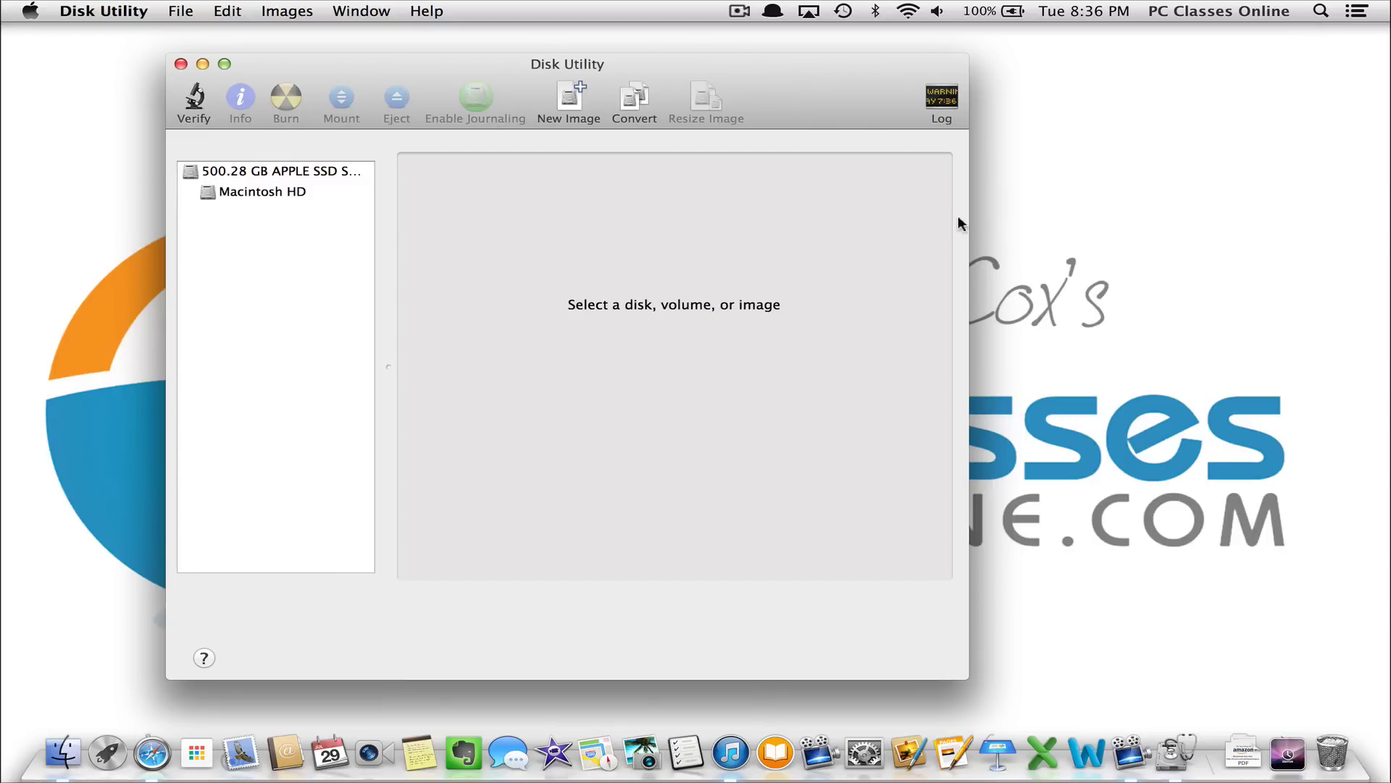
click(236, 187)
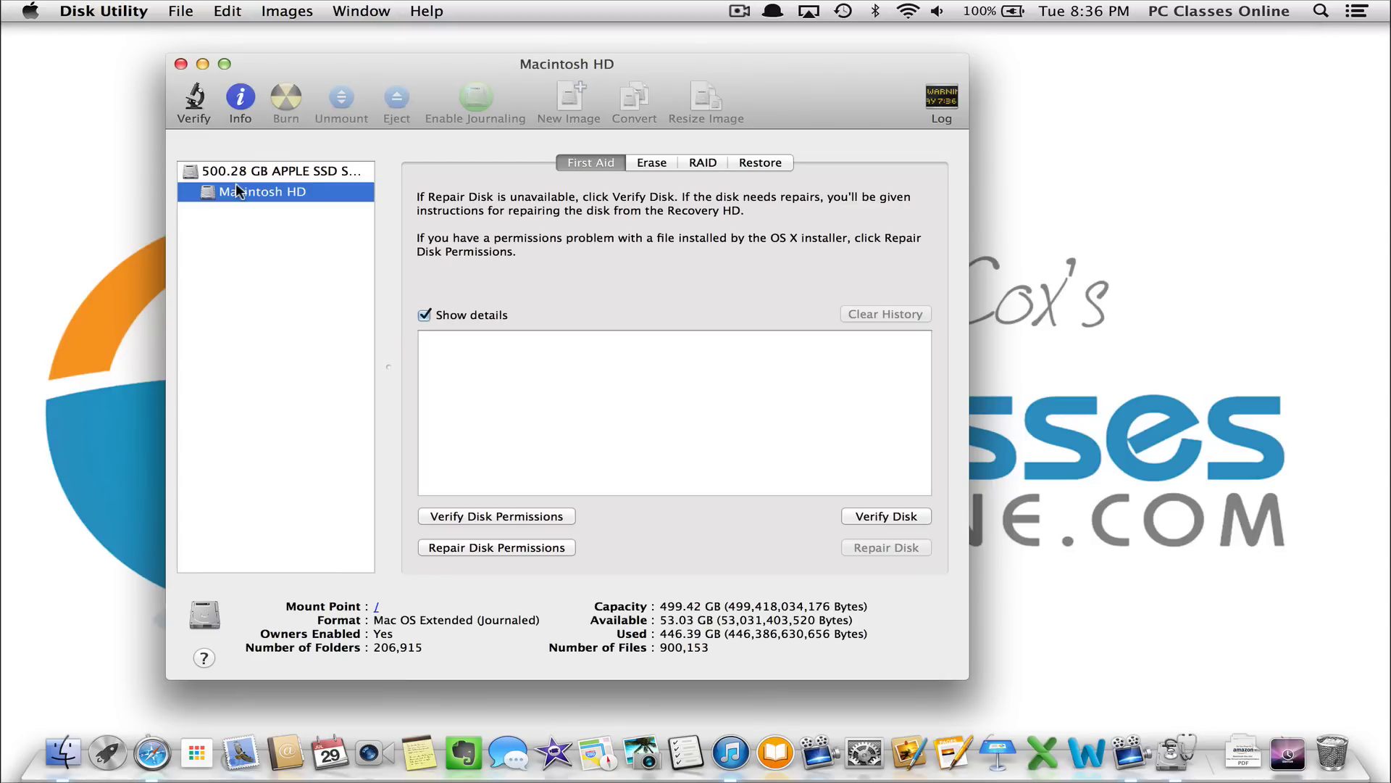
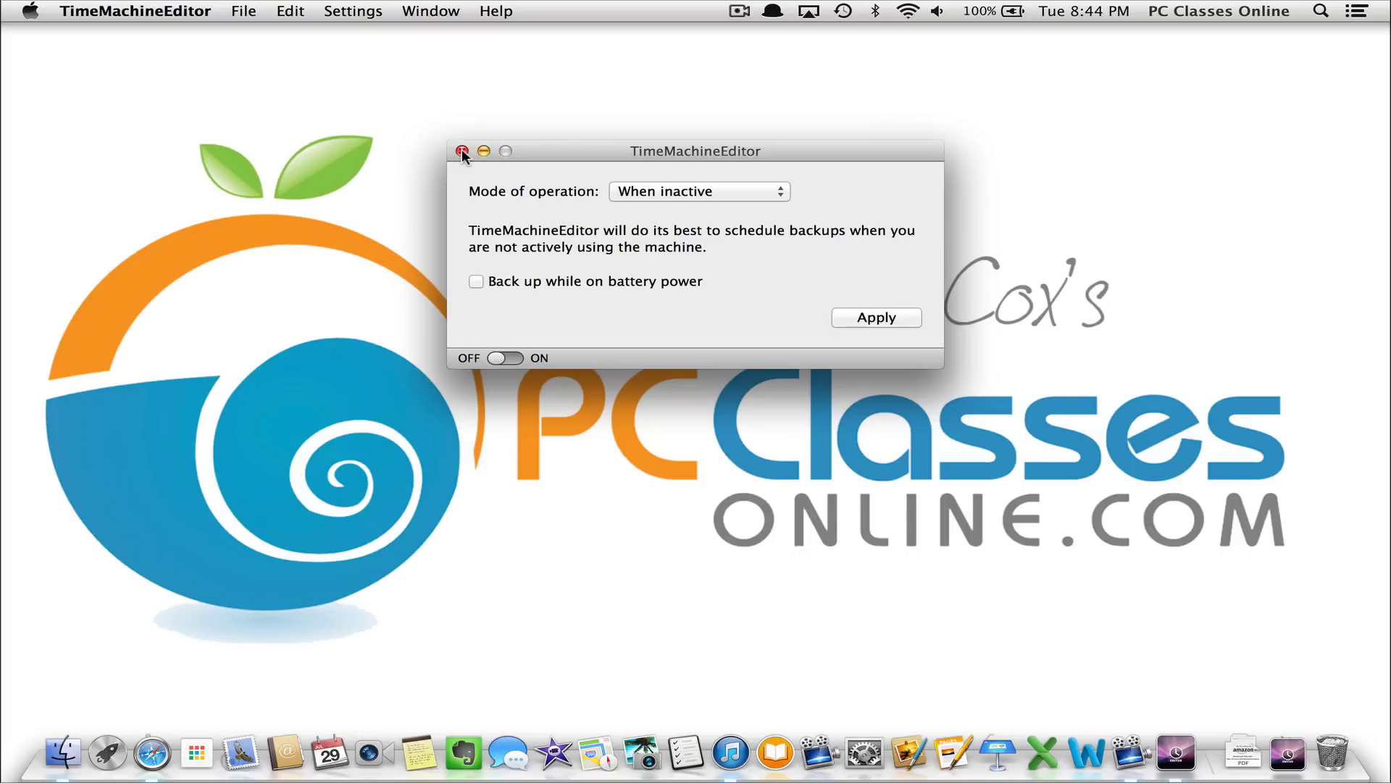
Close TimeMachineEditor and check the photo library and Trash in iPhoto.
click(463, 151)
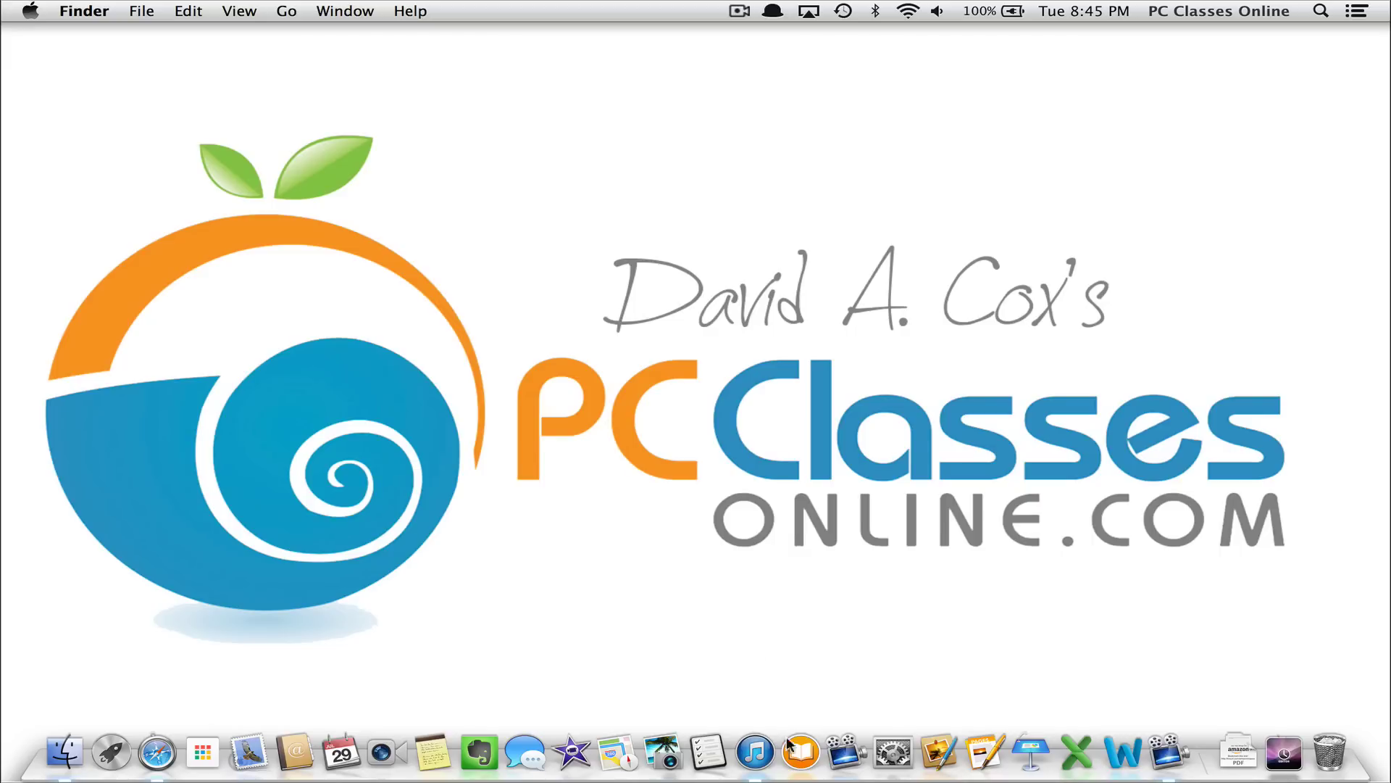
click(671, 740)
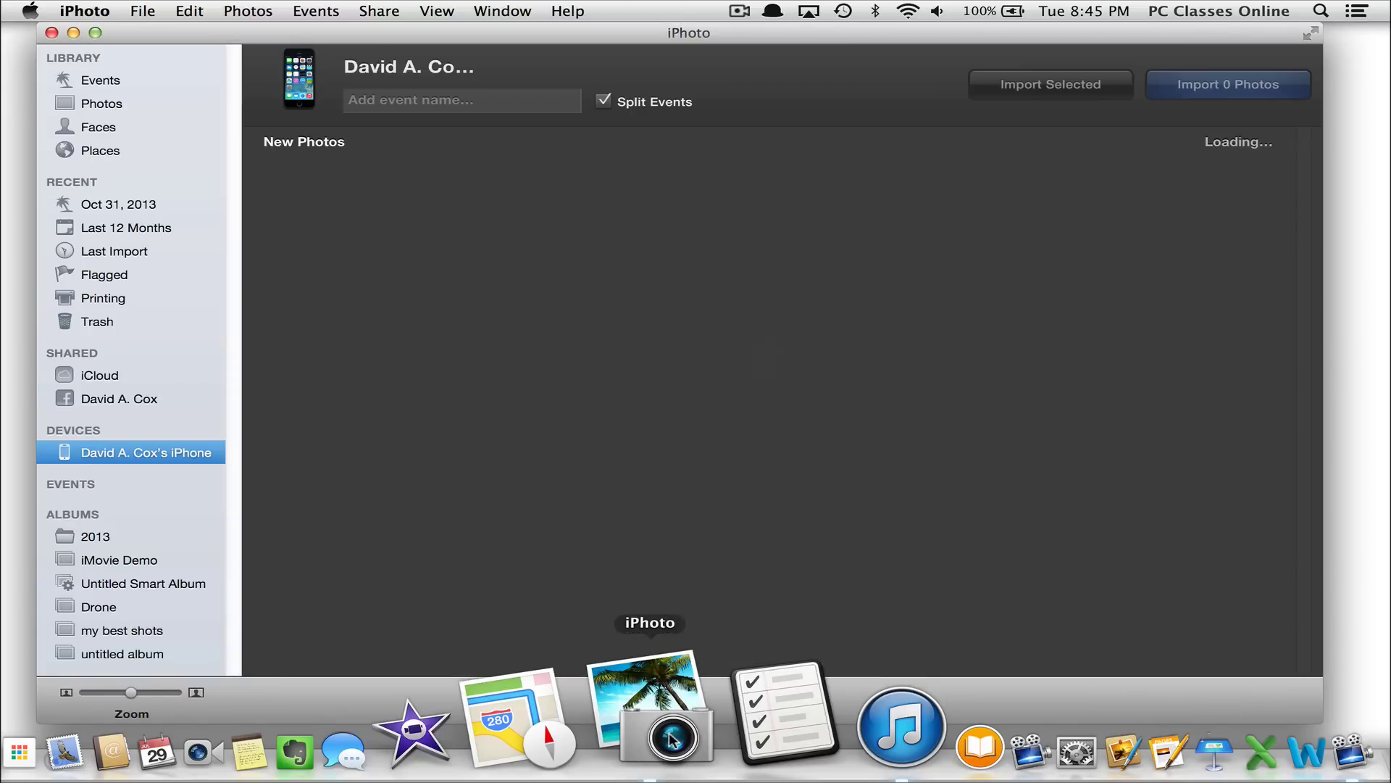
click(120, 105)
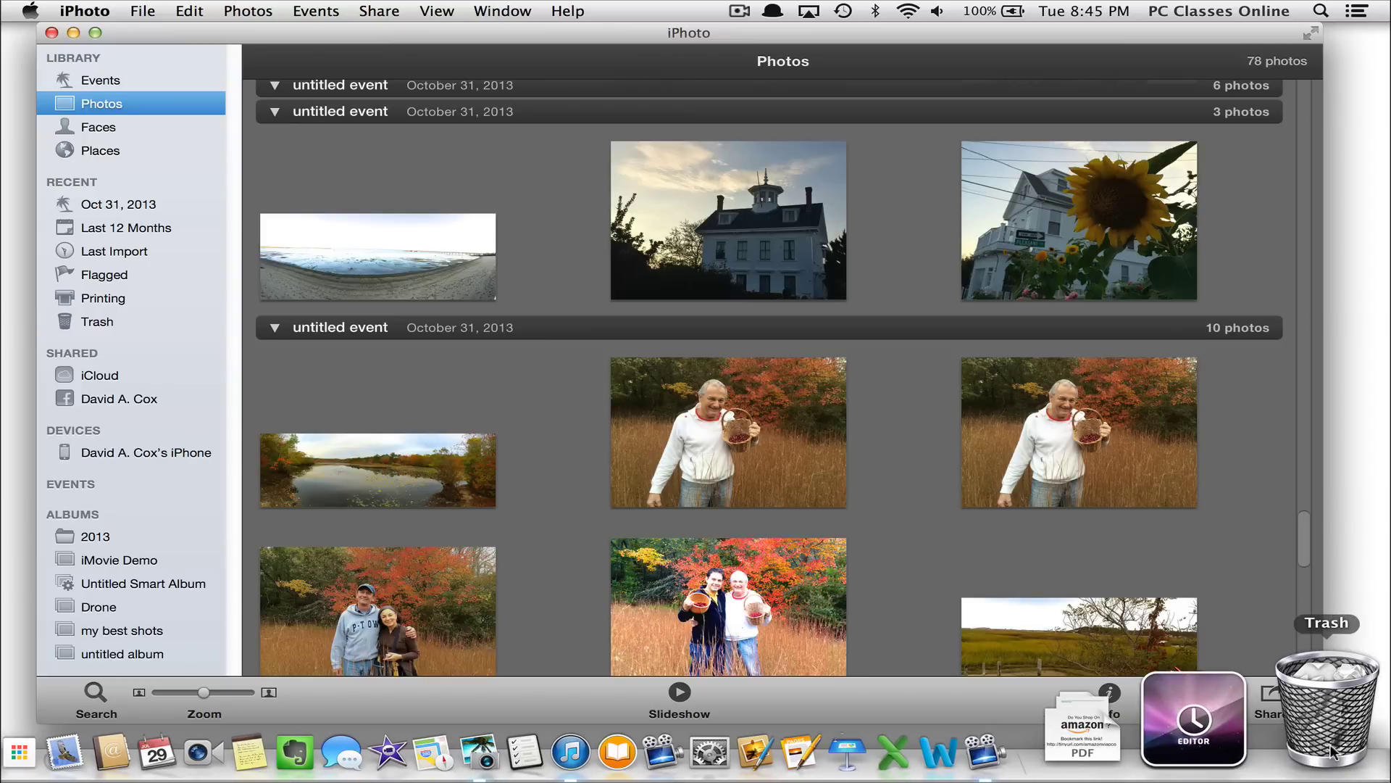
click(92, 319)
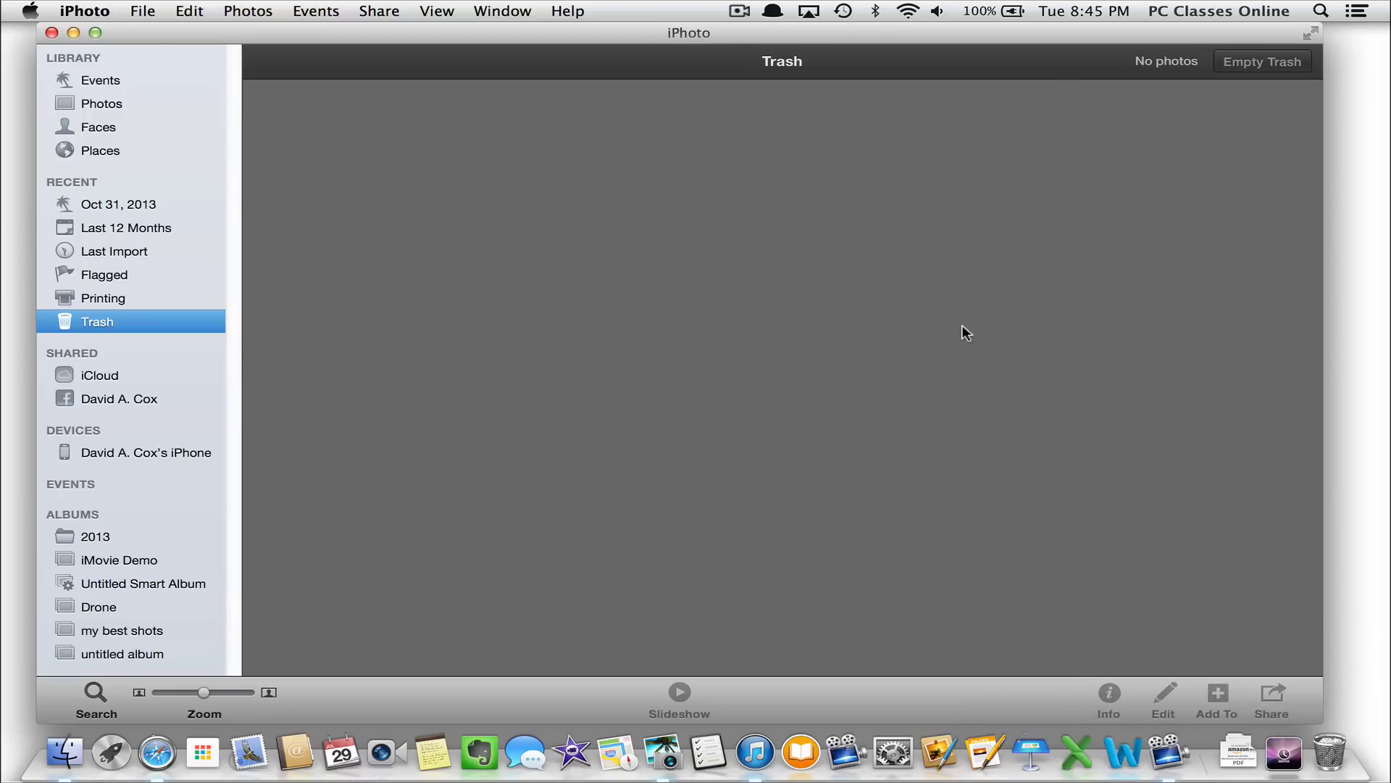
click(52, 32)
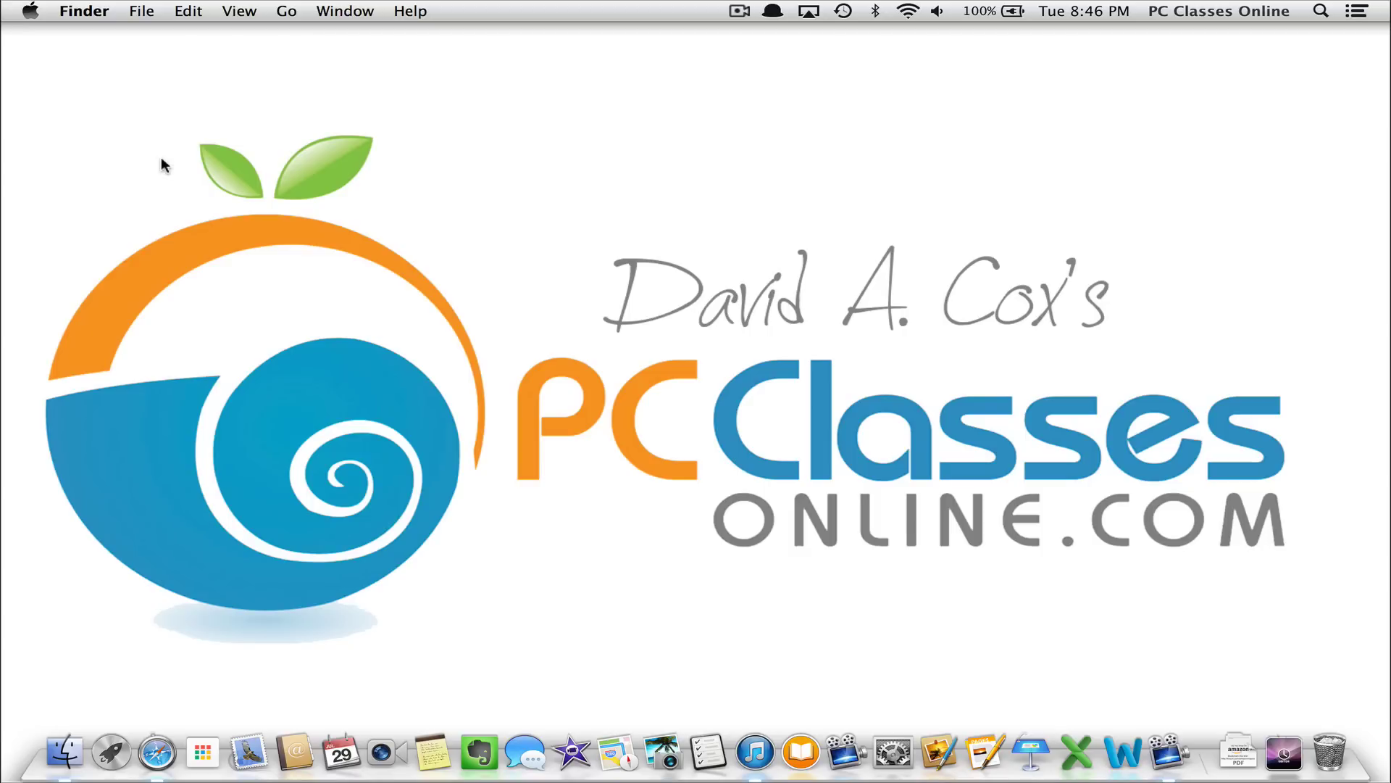
Find iPhoto Library Manager by searching the installed apps for "iphoto", view its library overview, and quit it.
key(F4)
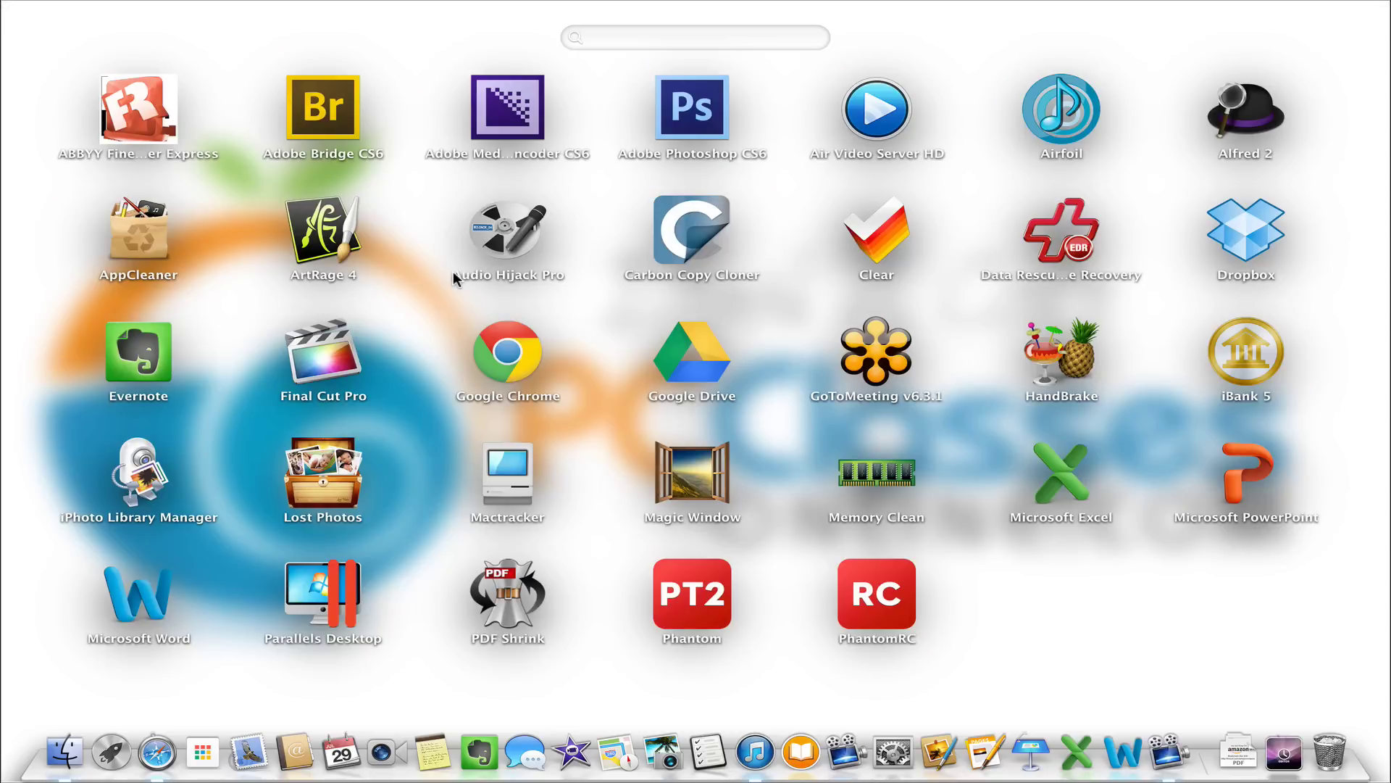
text(iphoto)
key(Right)
key(Return)
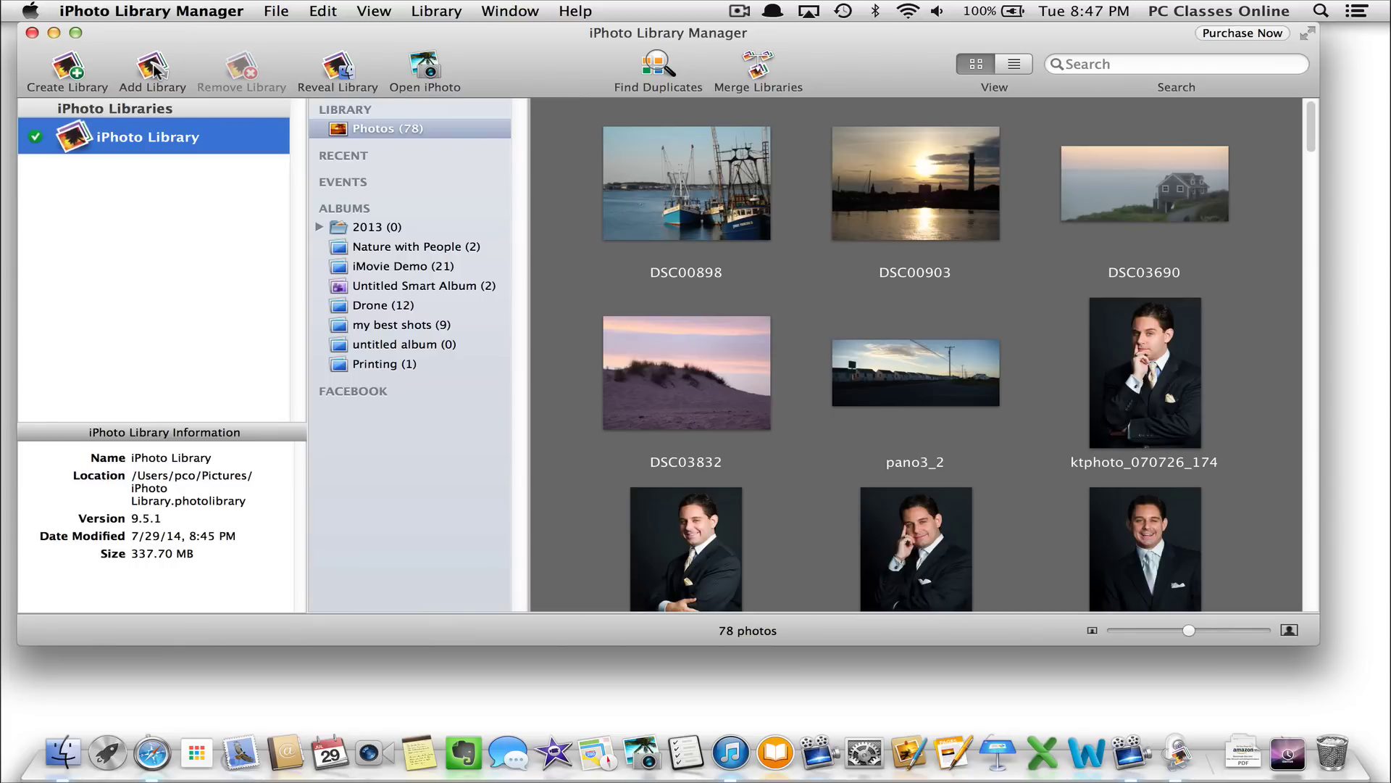
key(super+q)
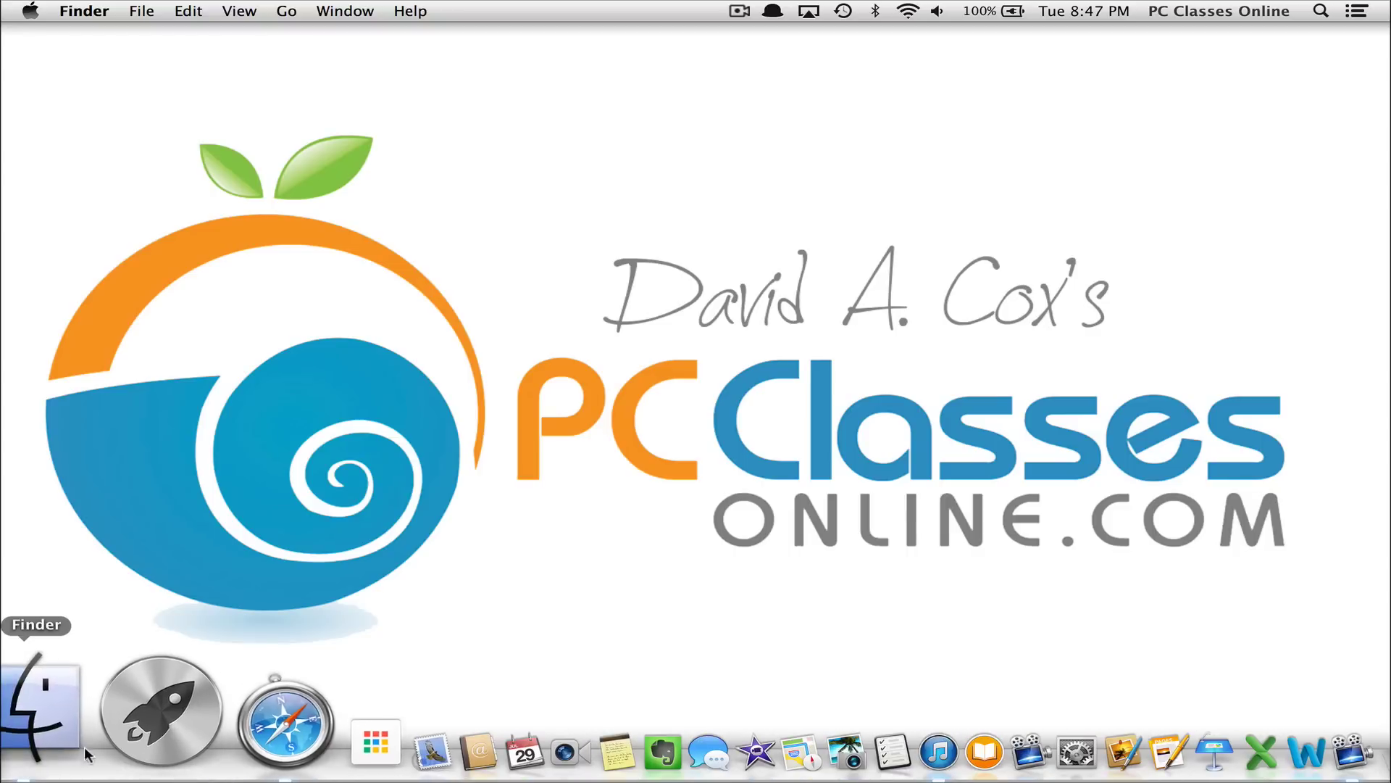
Move AppCleaner.app from the Downloads folder to the Trash in Finder.
click(36, 752)
click(282, 242)
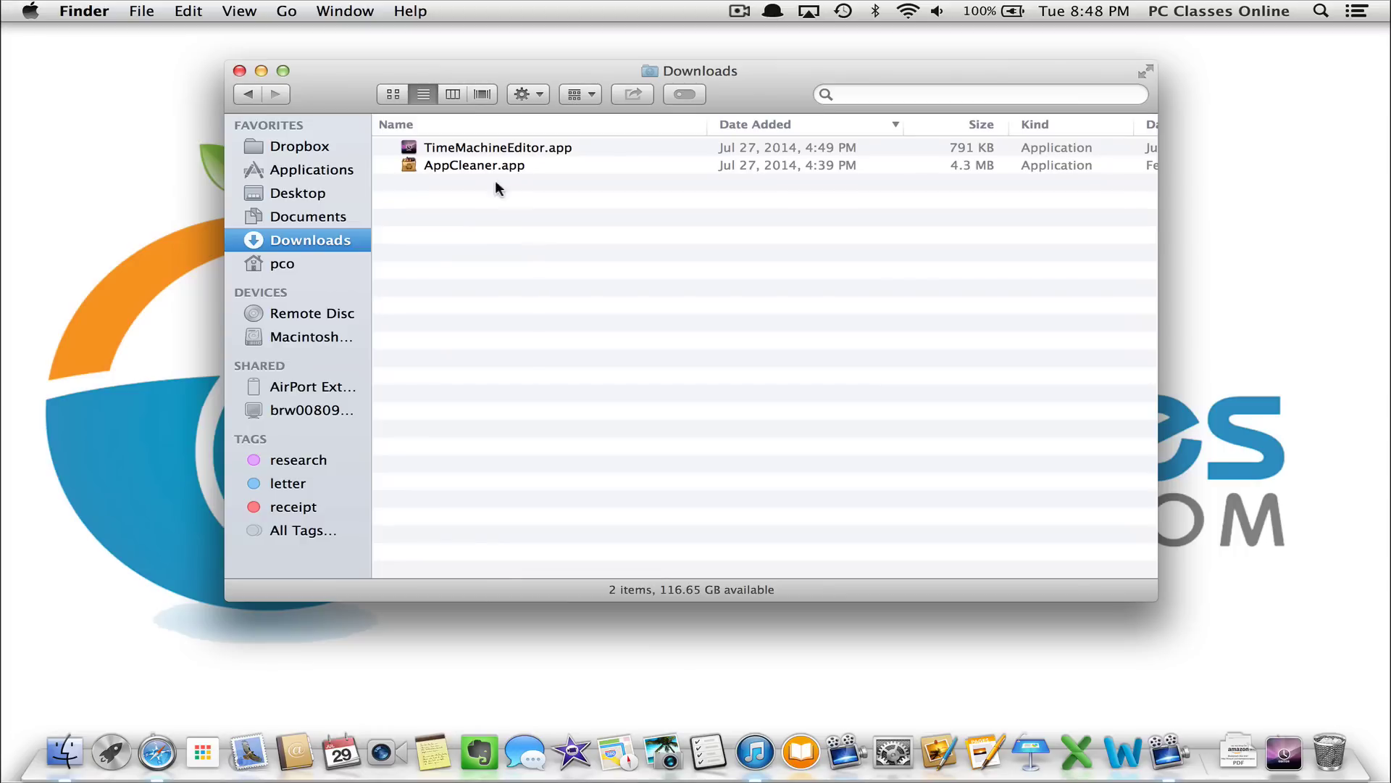
click(477, 164)
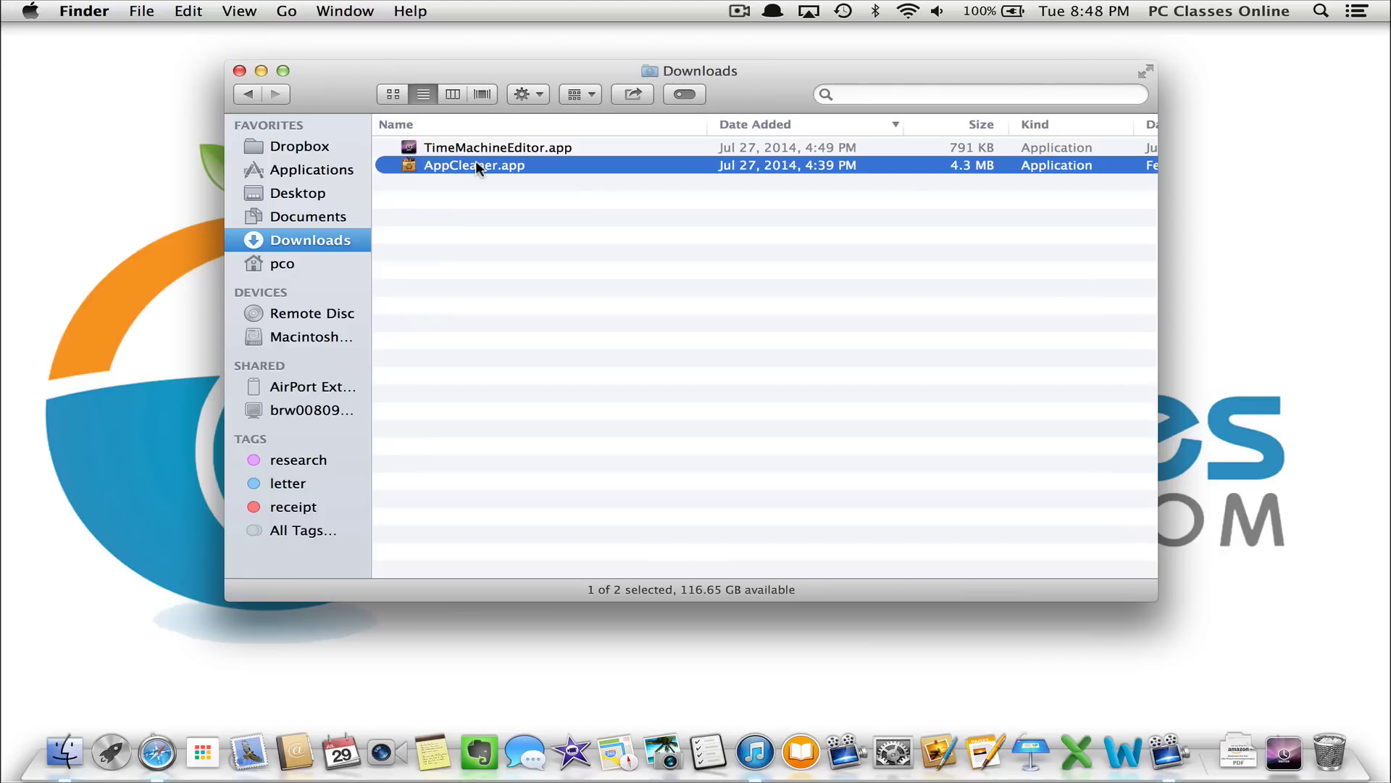
key(super+BackSpace)
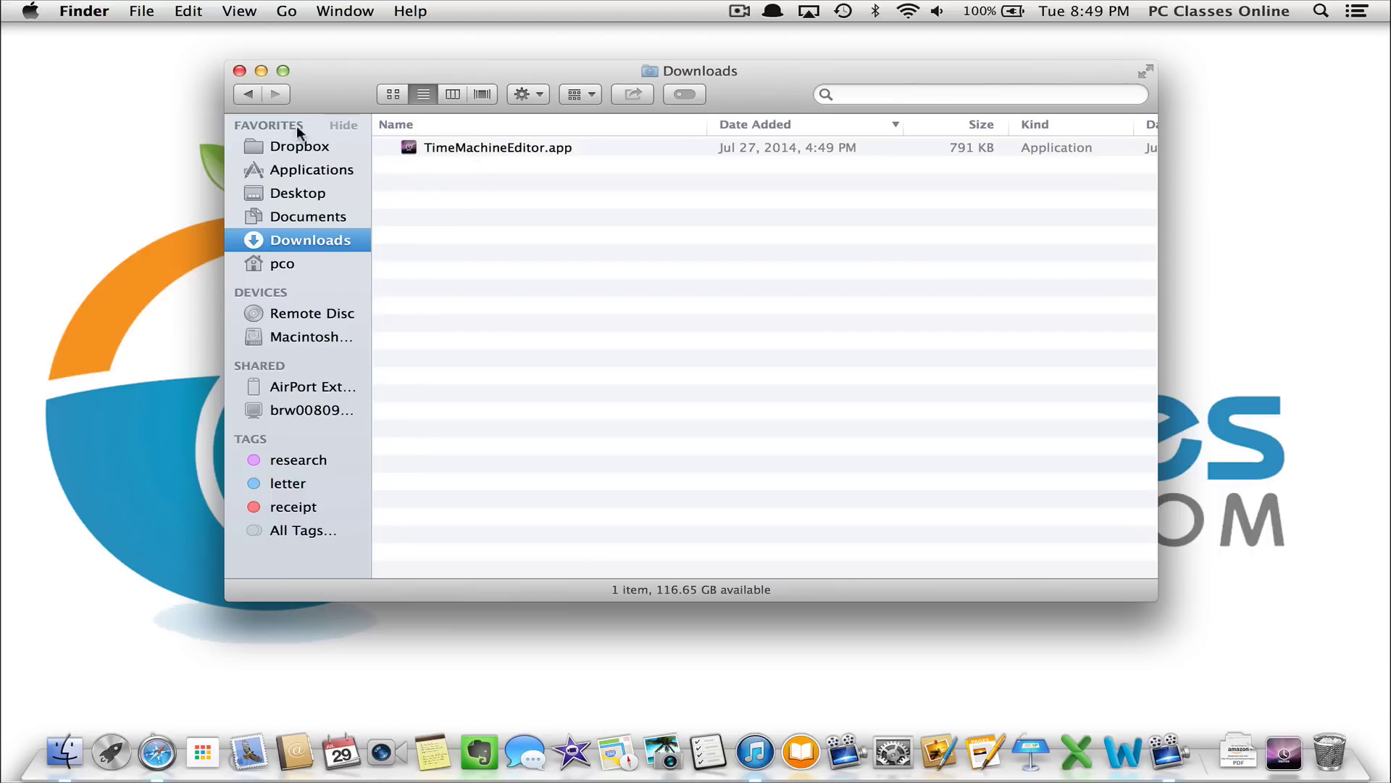
Inspect the contents of the iTunes folder inside the home folder's Music folder and close the window.
click(281, 265)
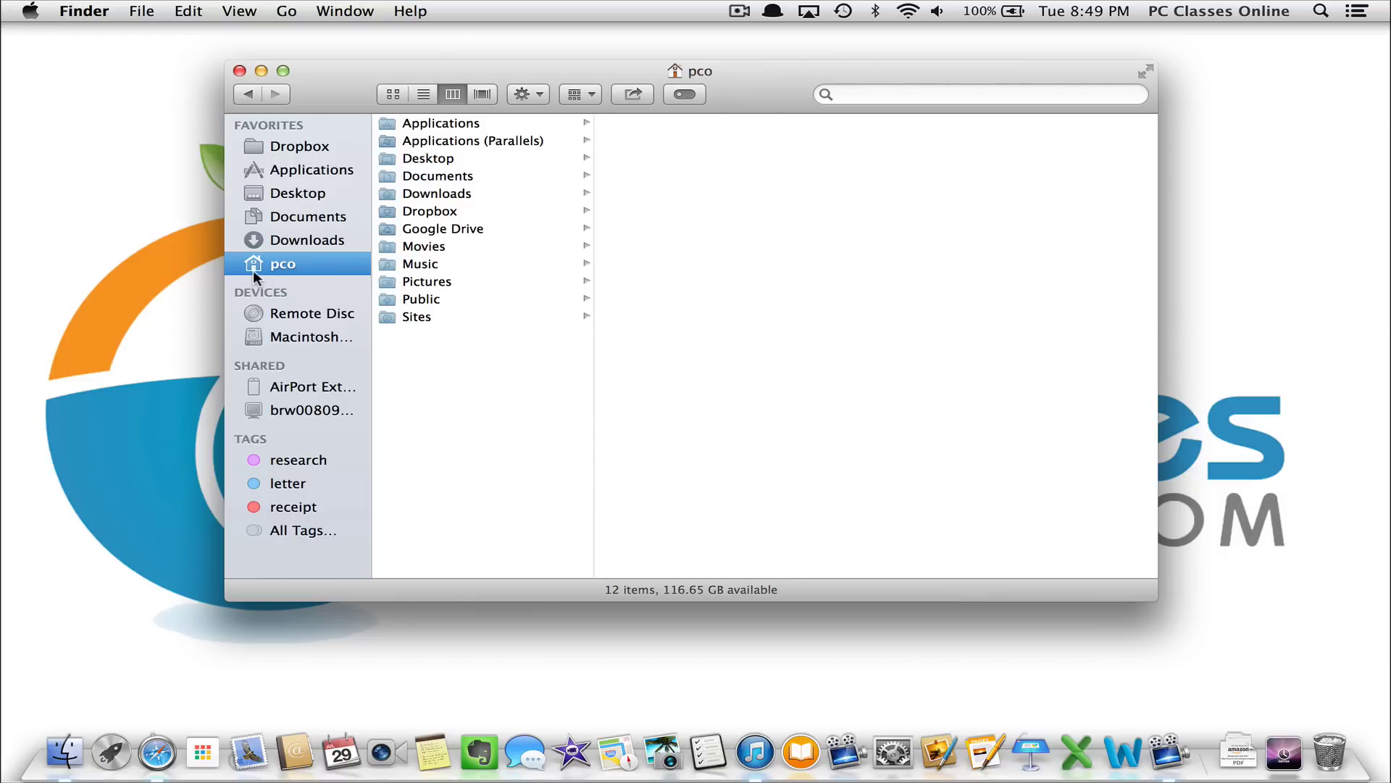
click(458, 264)
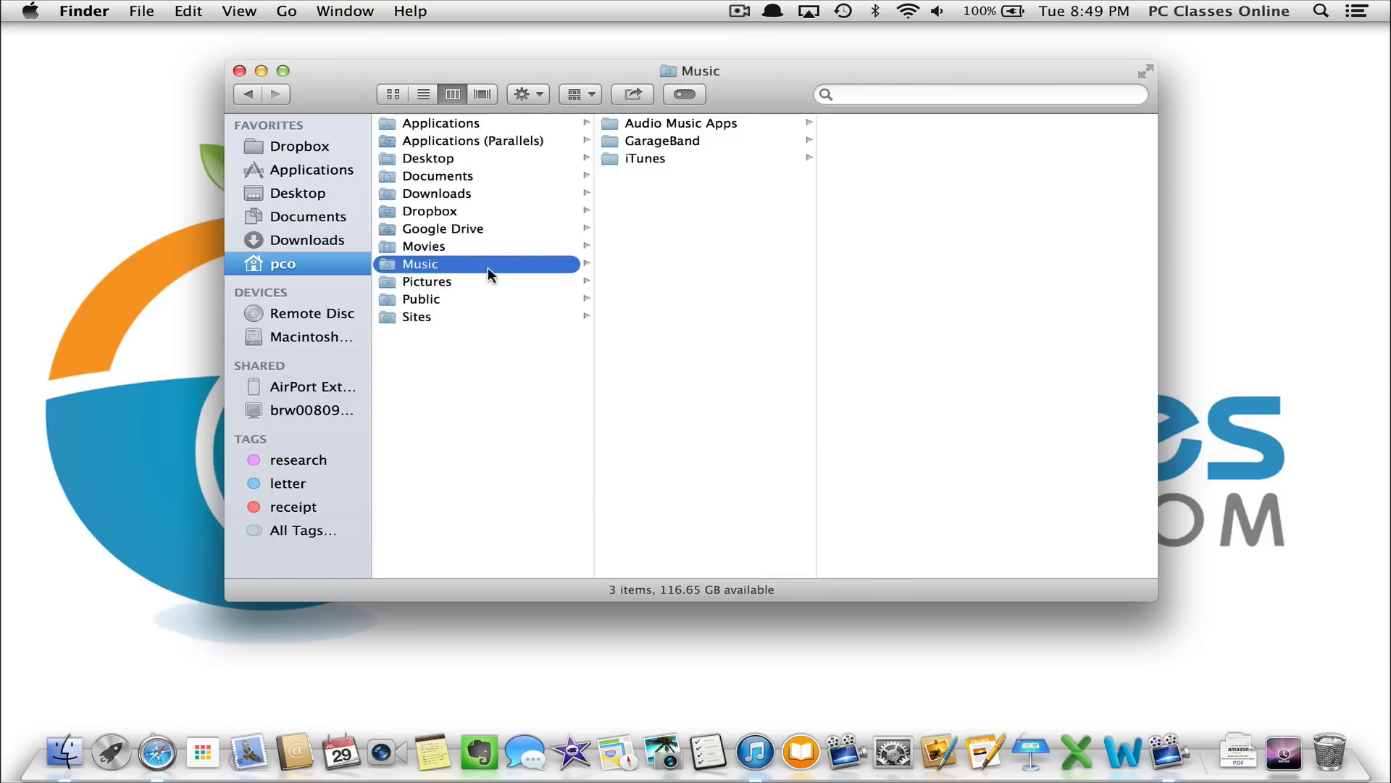
click(645, 160)
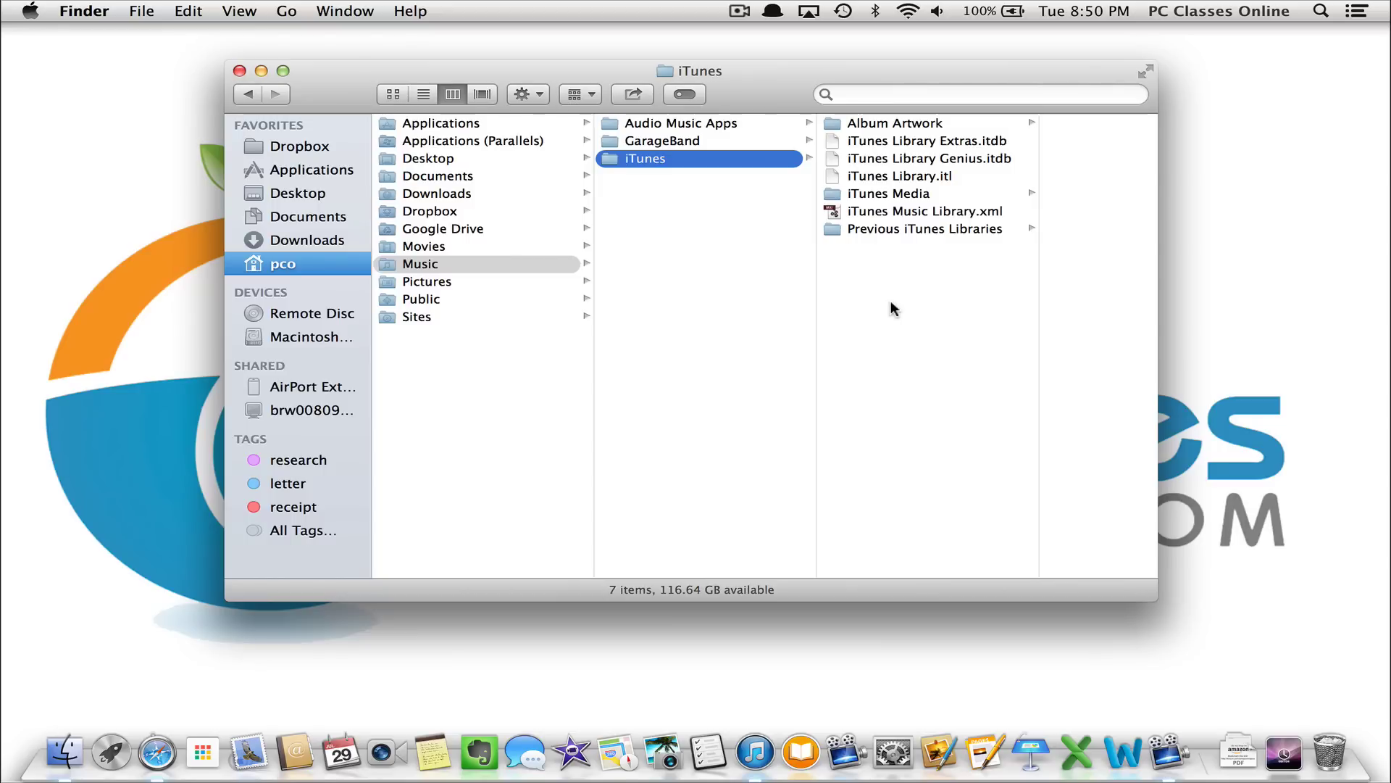
click(240, 70)
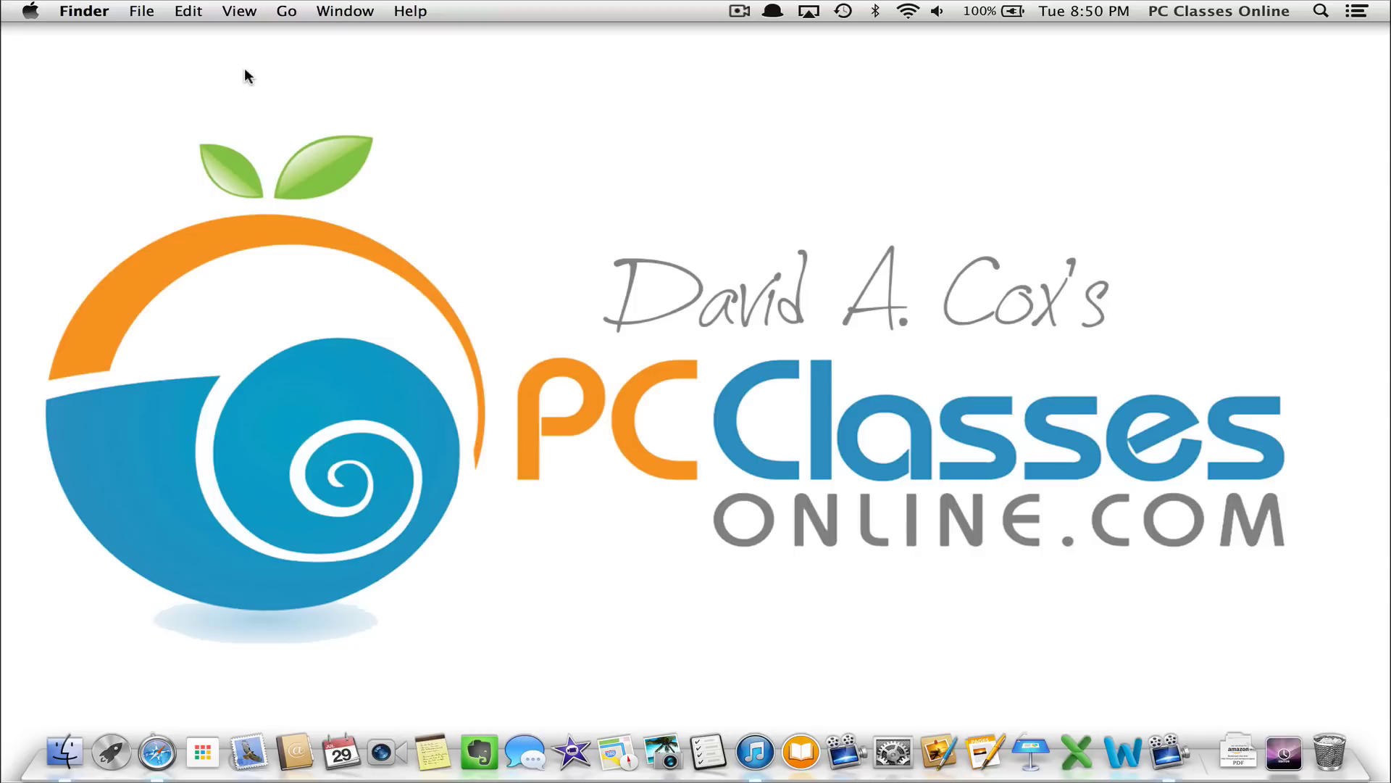
View the user accounts under Users & Groups in System Preferences and close the window.
click(32, 10)
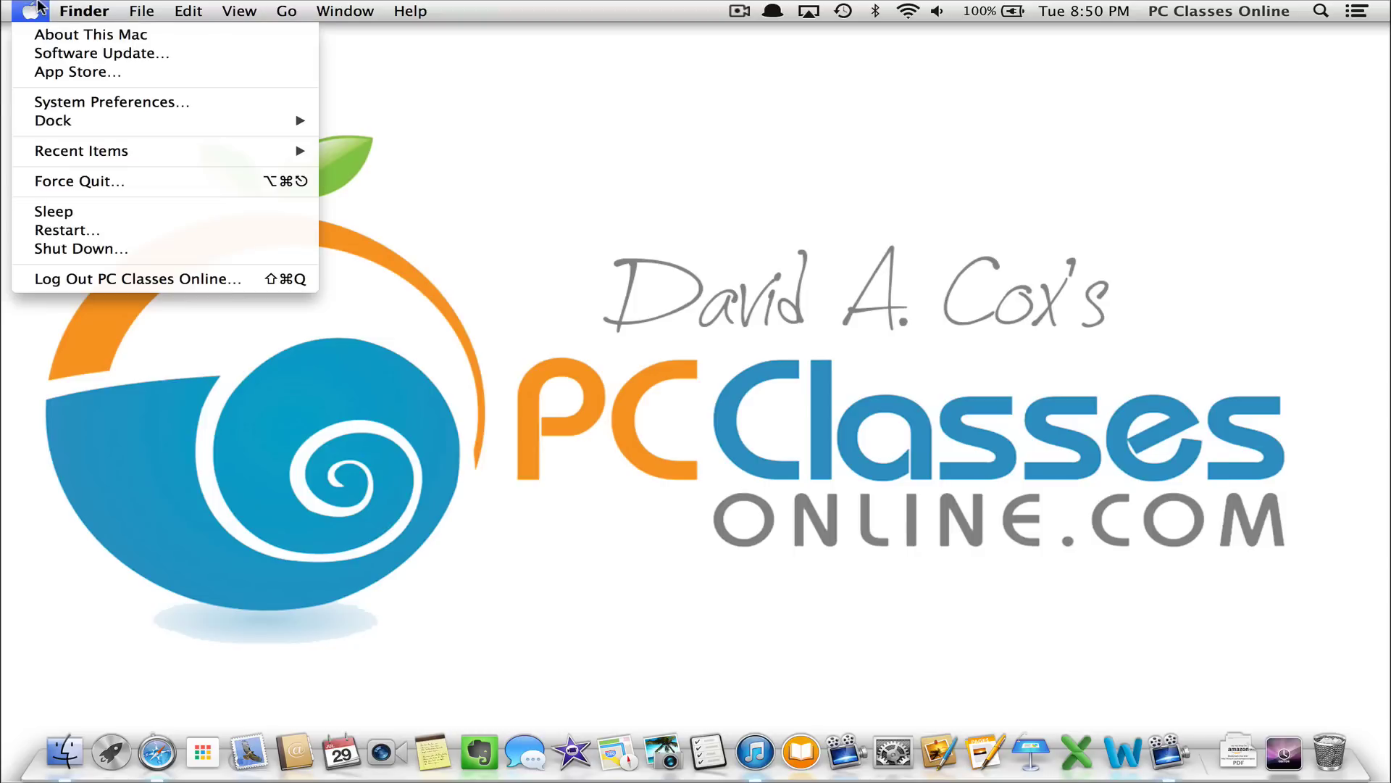
click(60, 96)
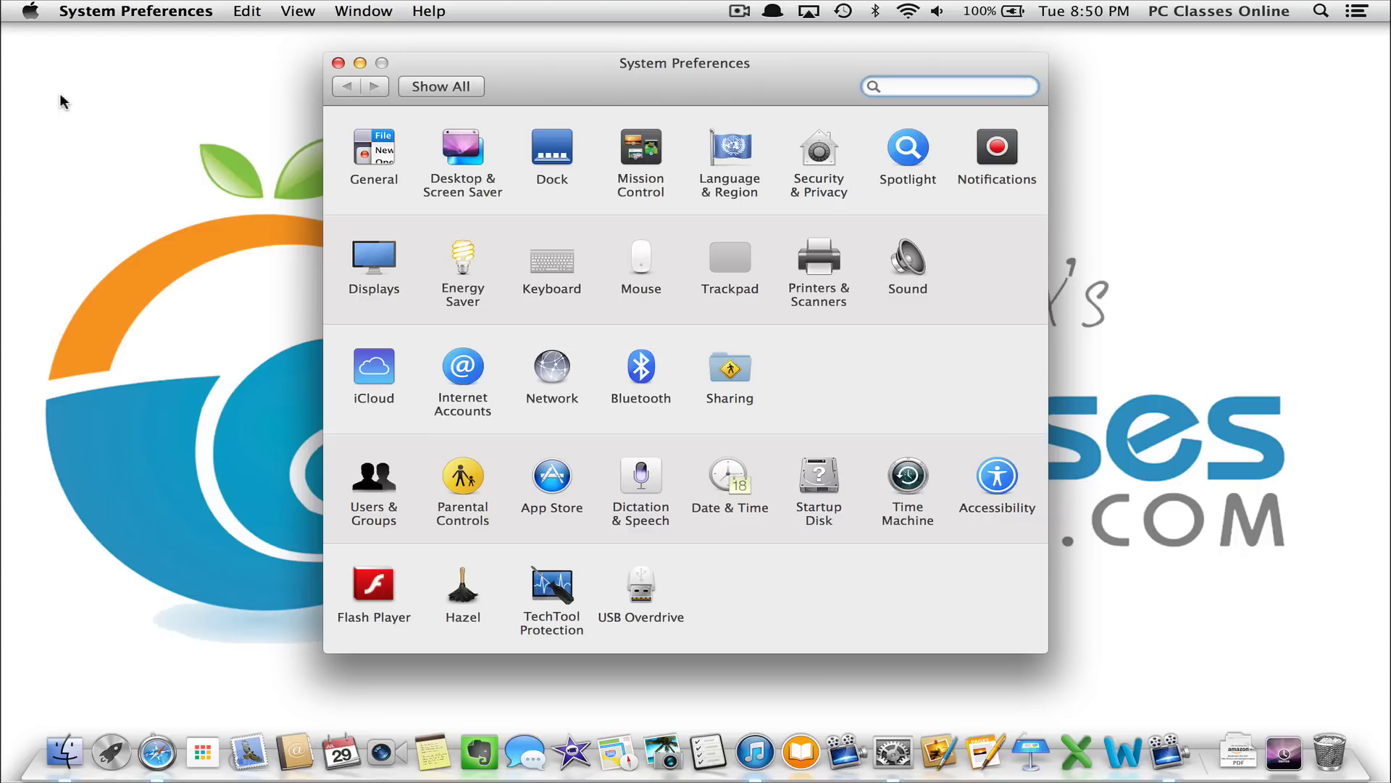
click(374, 477)
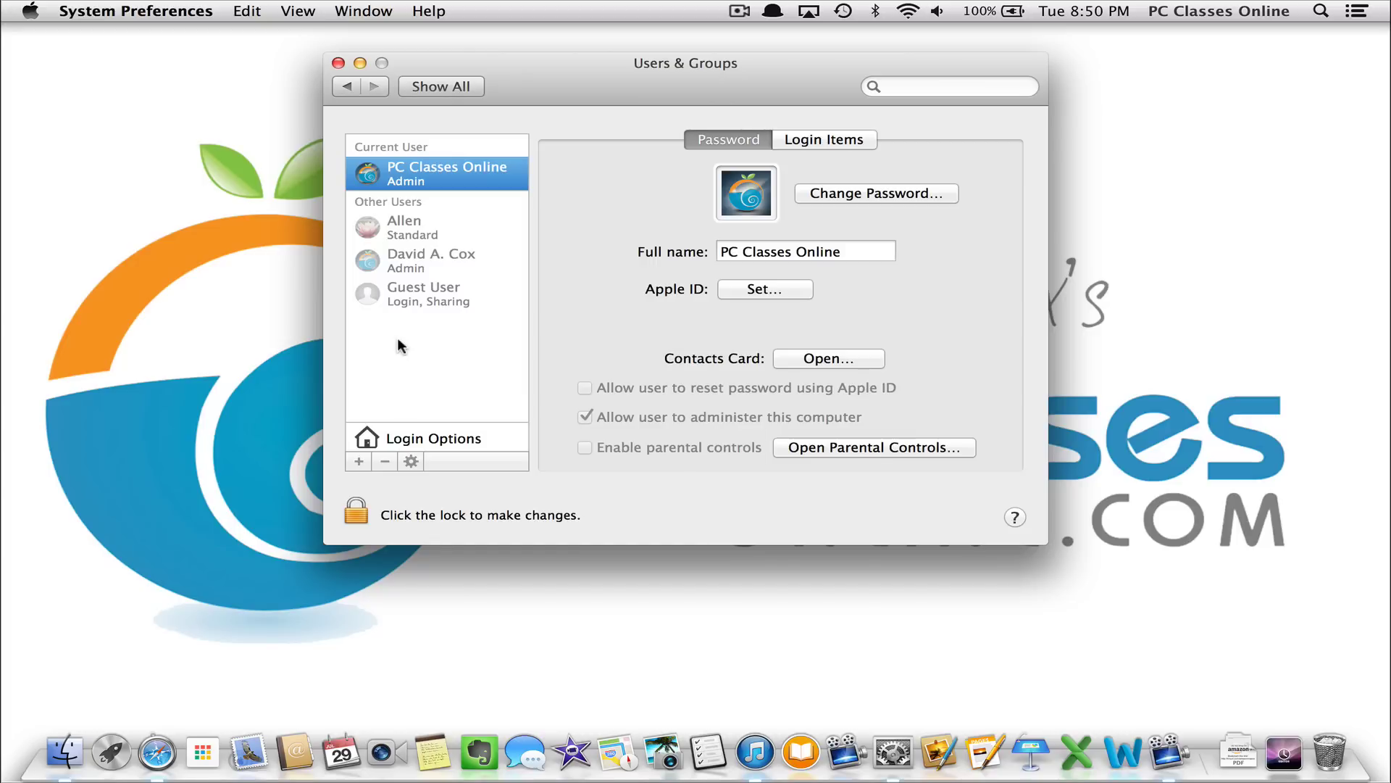
click(354, 518)
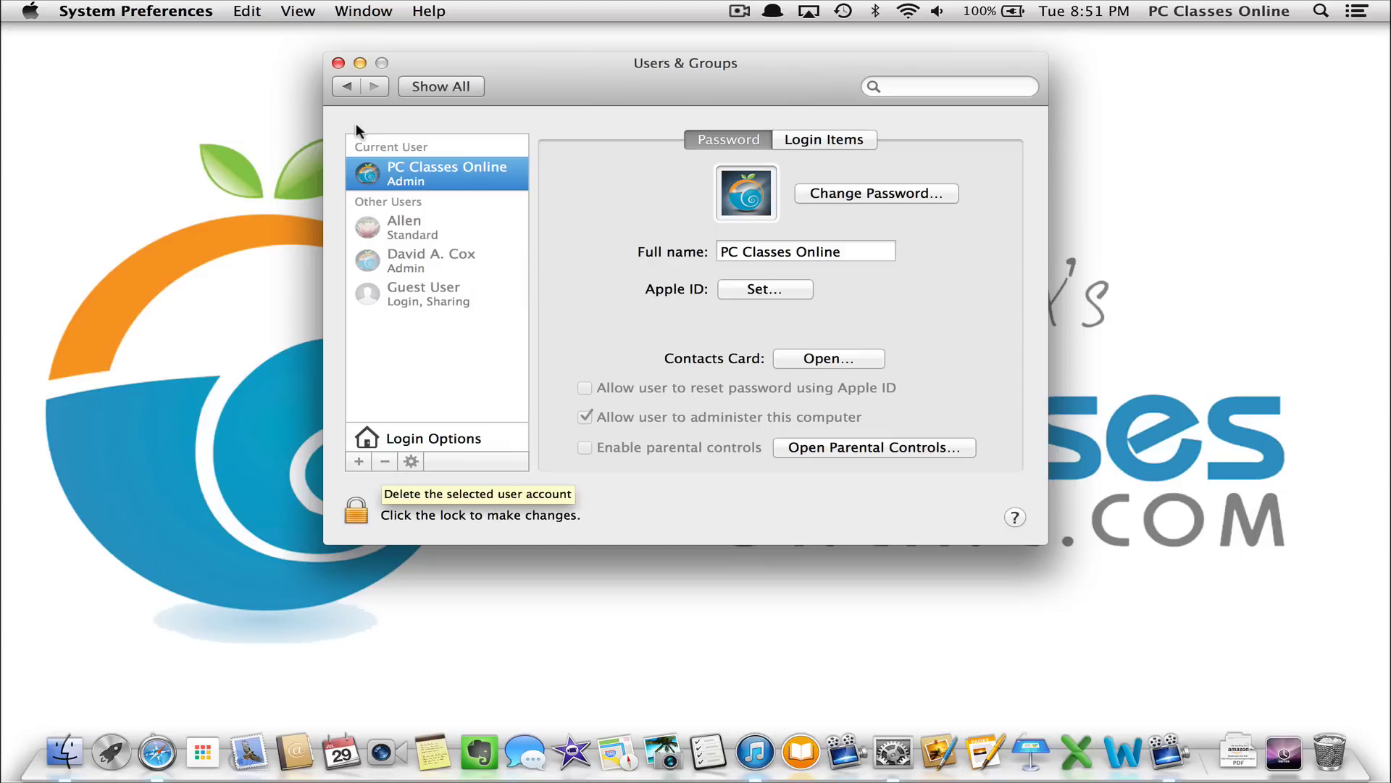
click(337, 63)
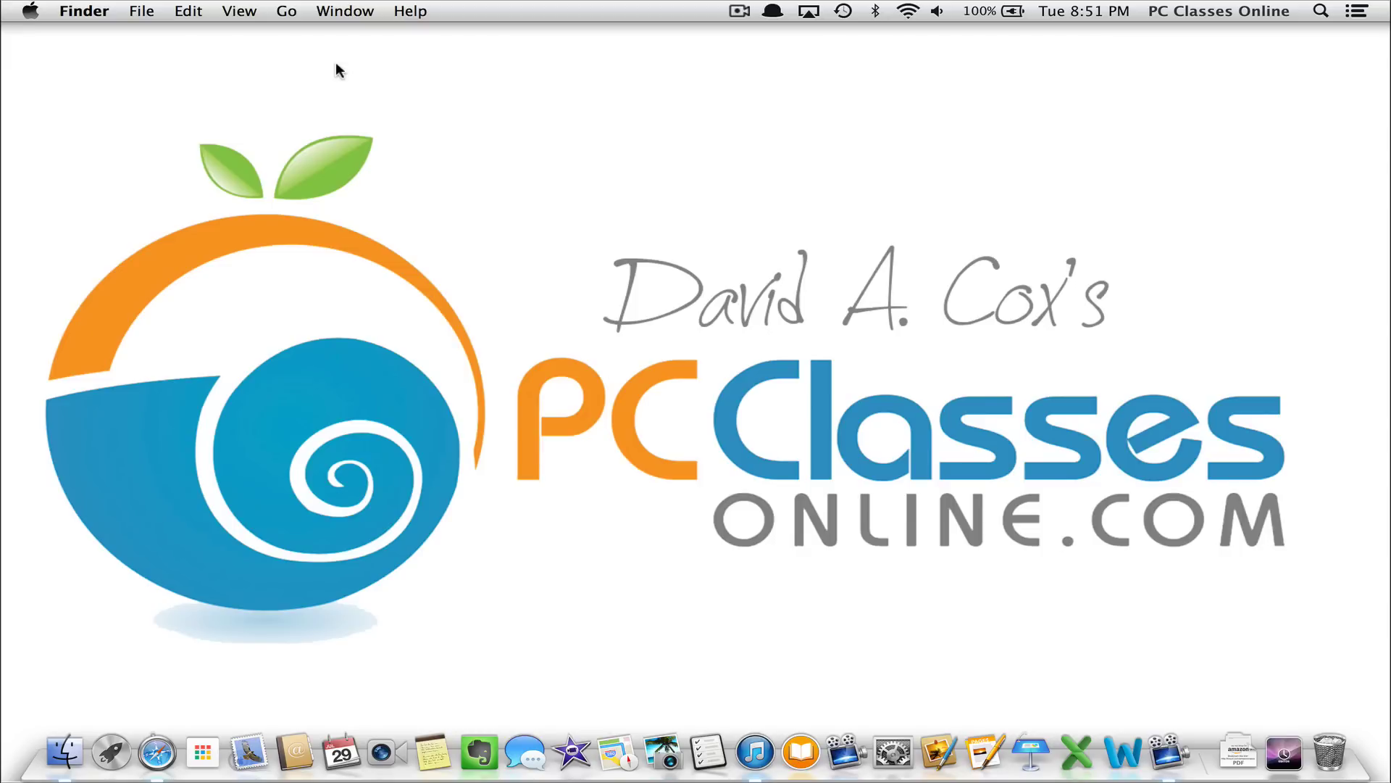
Switch to iTunes, list the music library by songs and display its duplicate items.
click(739, 754)
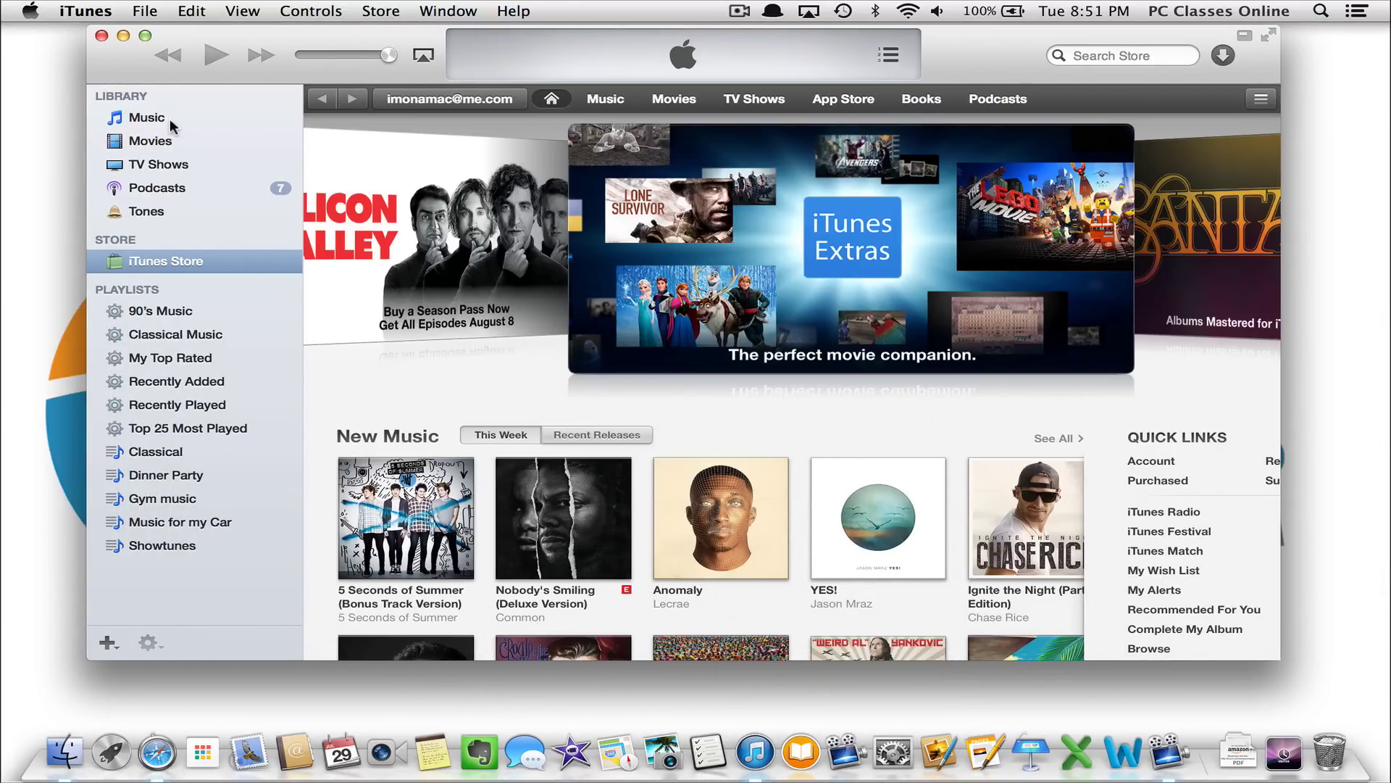
click(170, 119)
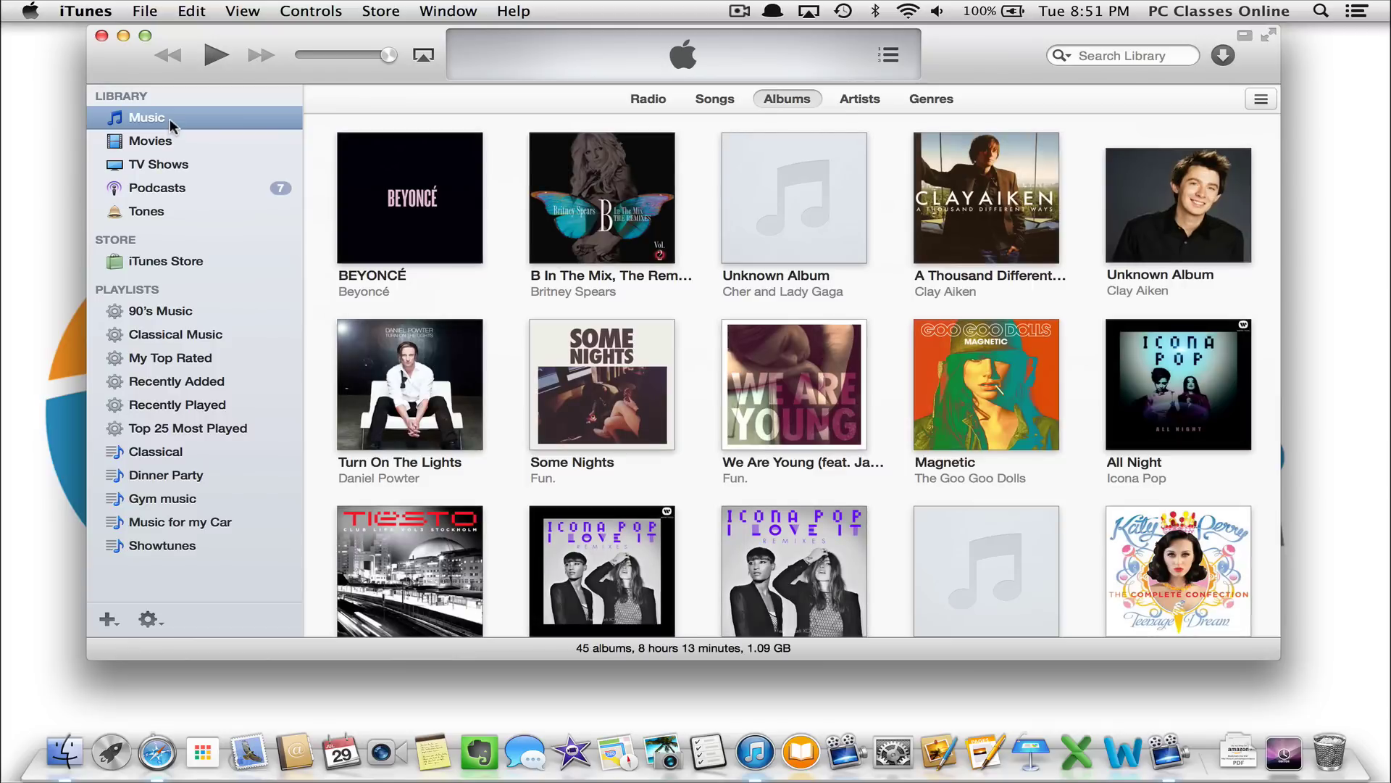
click(697, 96)
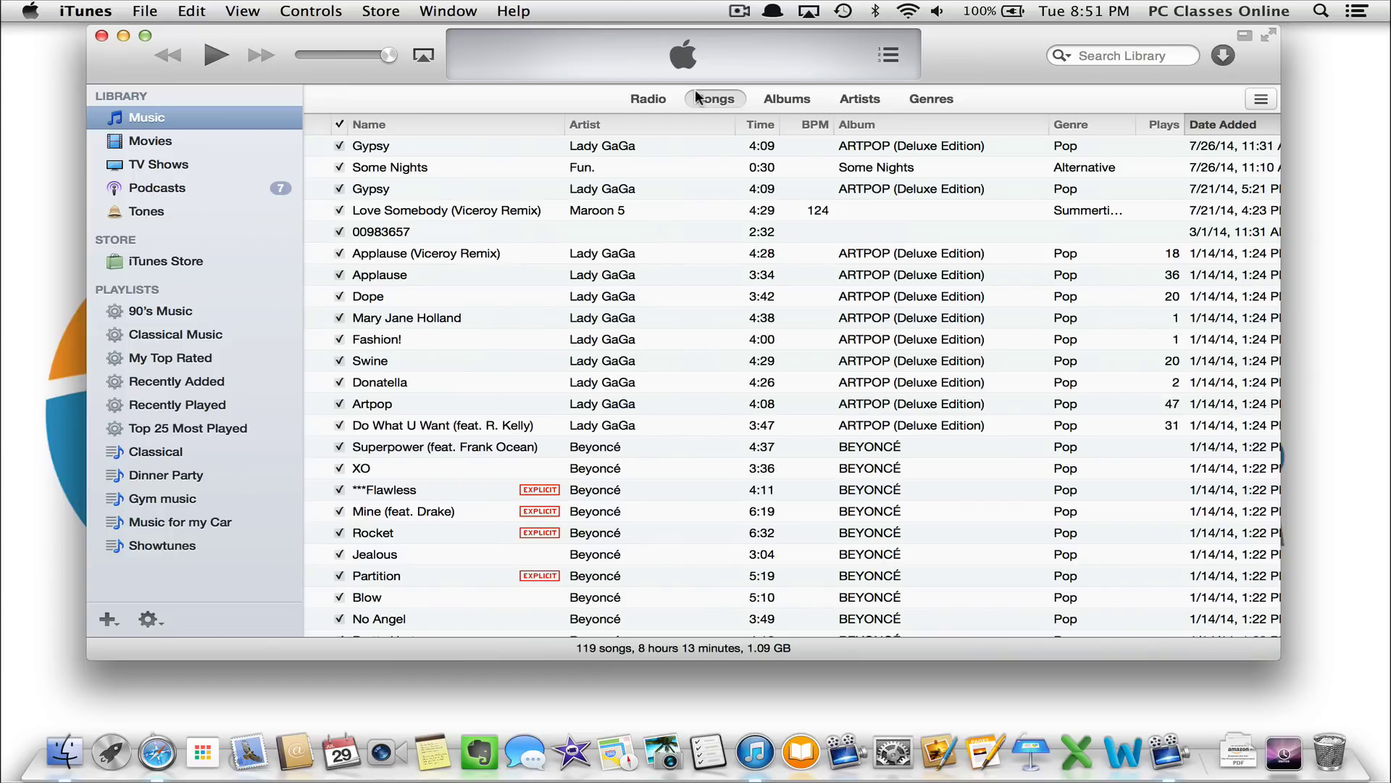
click(221, 7)
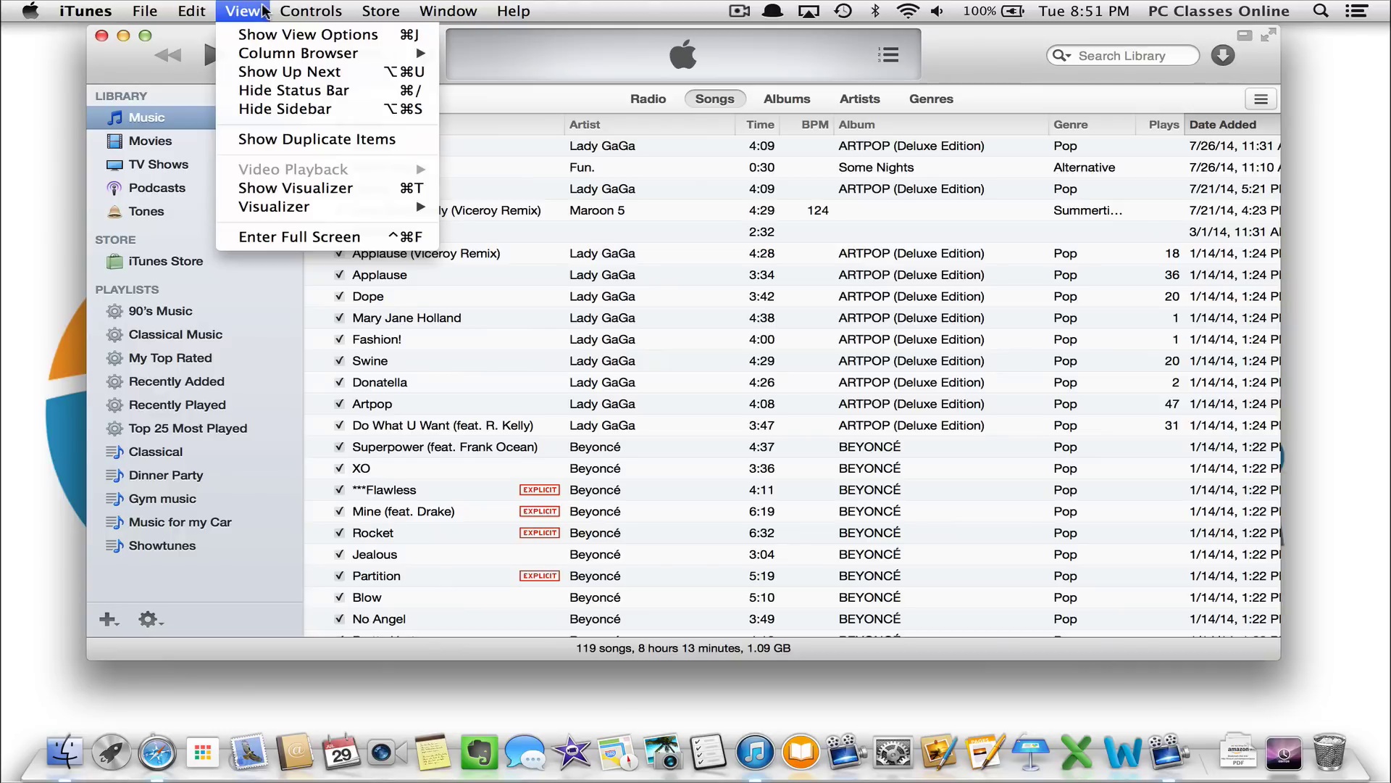
click(237, 142)
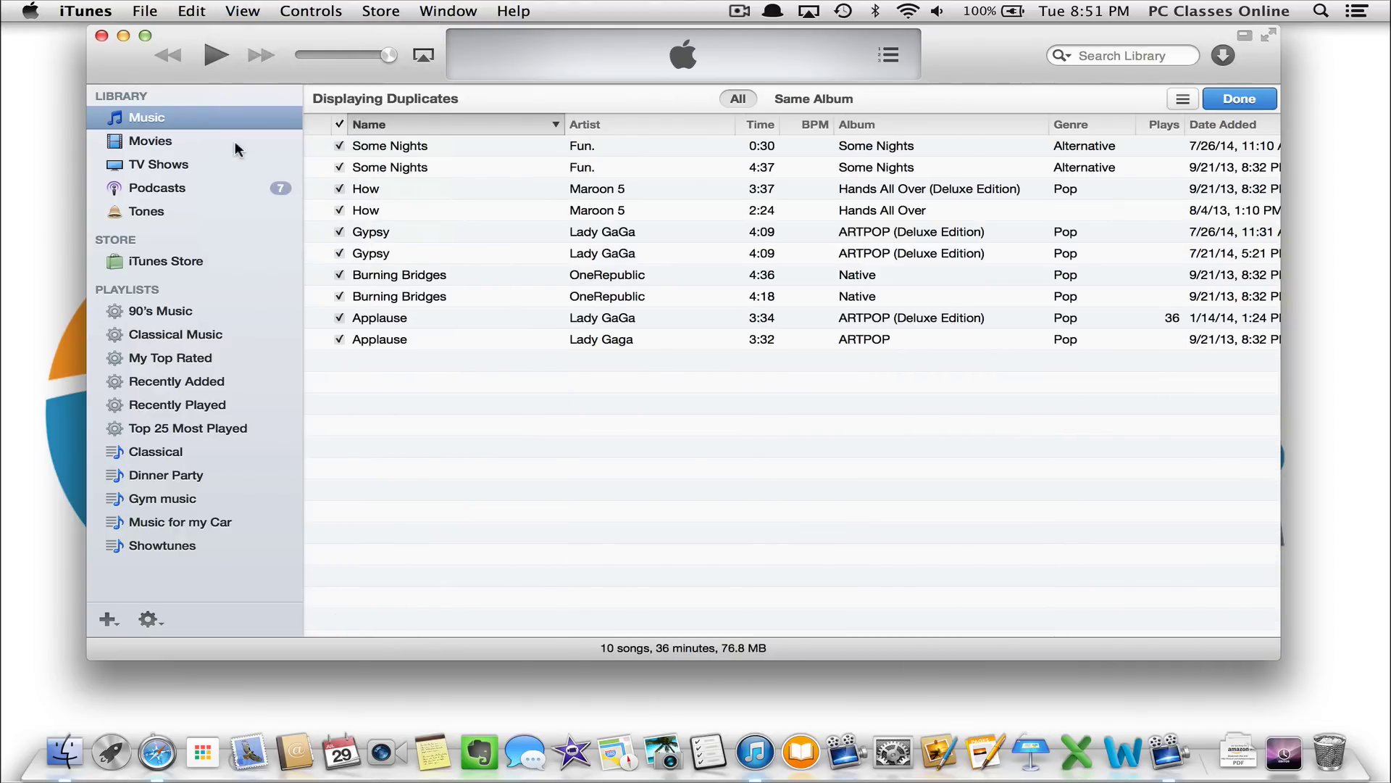
Compare the two duplicate "Burning Bridges" entries by OneRepublic, including their durations.
click(624, 297)
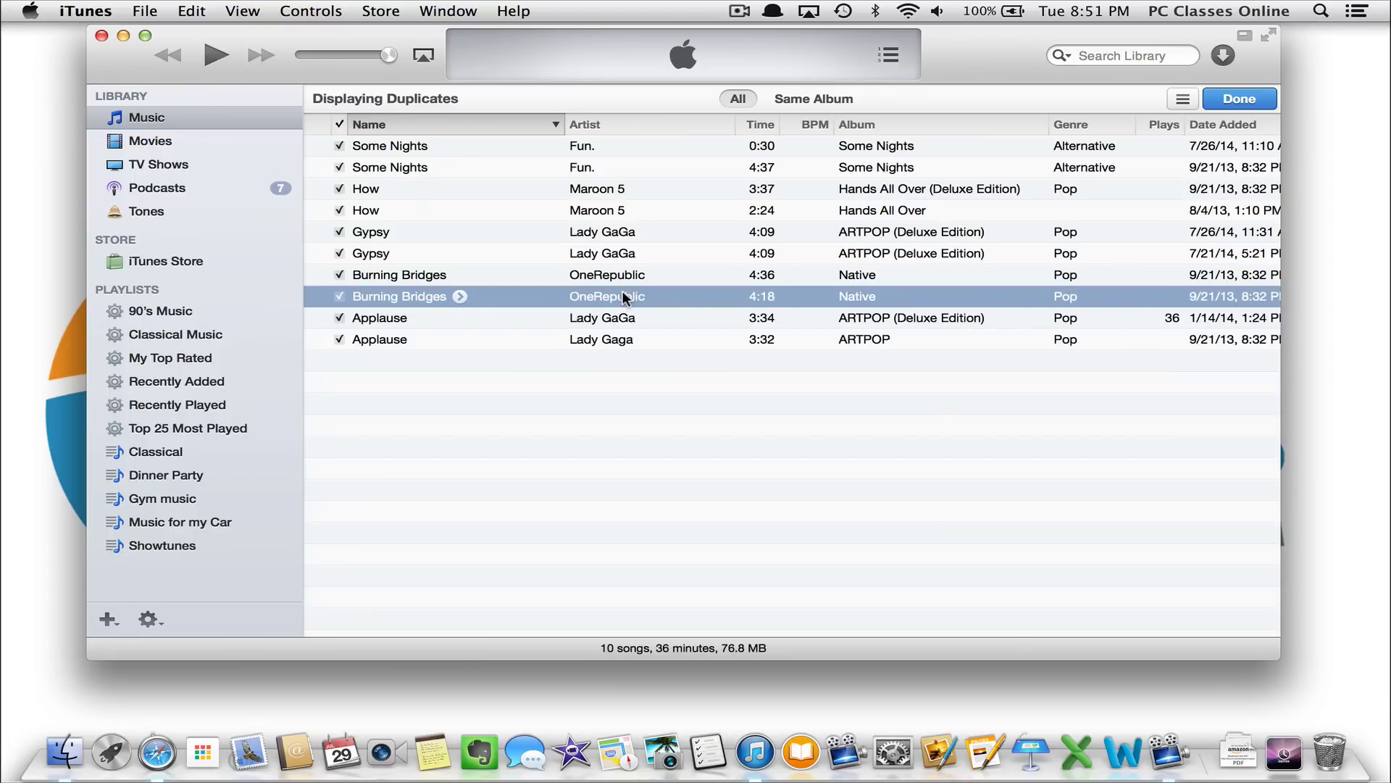
key(Up)
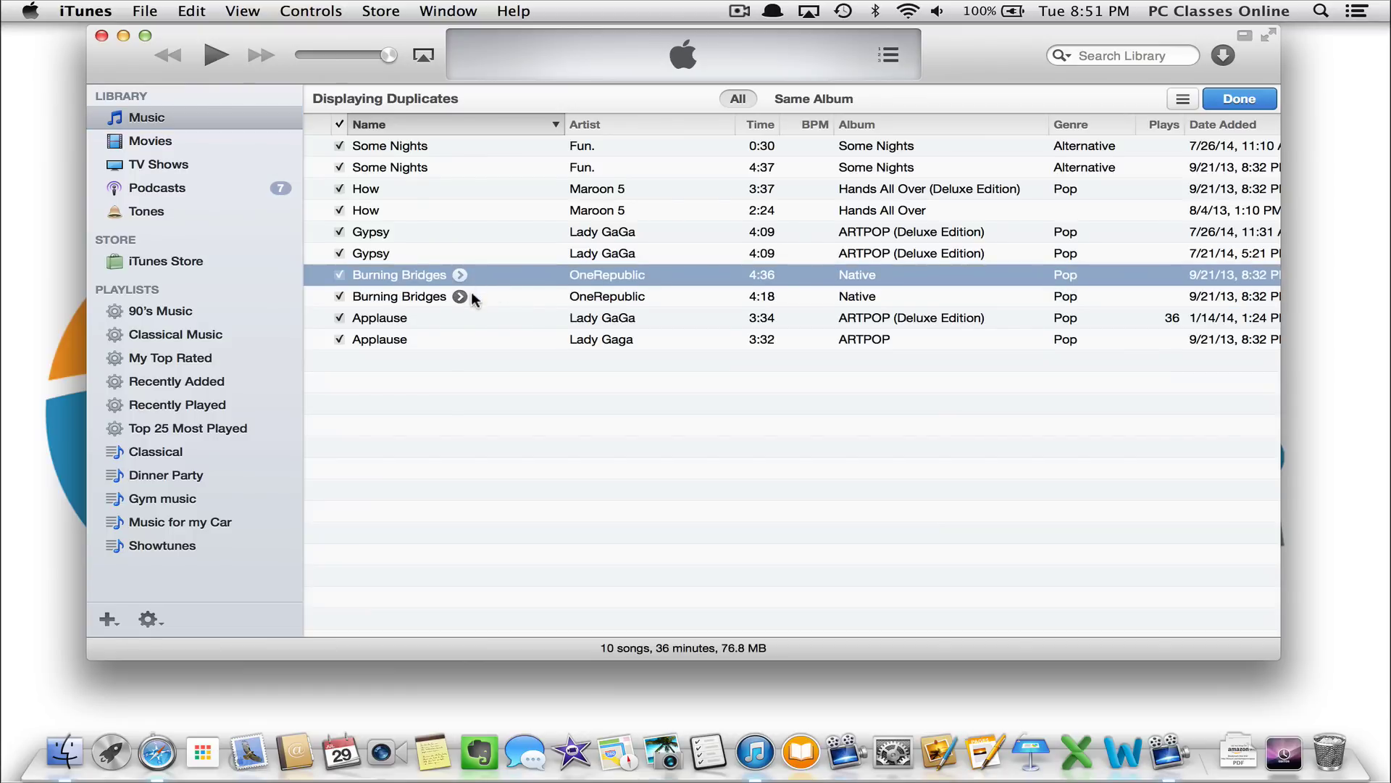
key(Down)
key(Up)
key(Down)
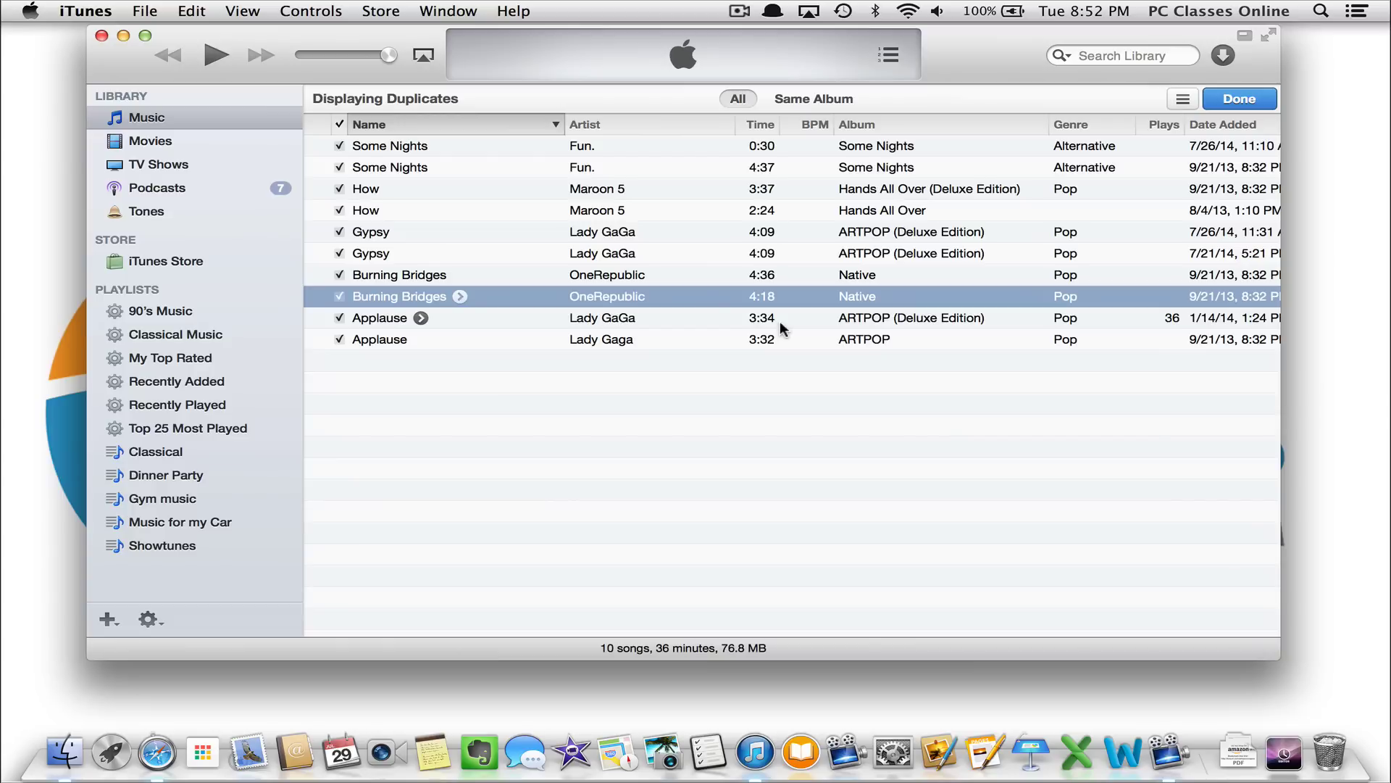
Narrow the Artist column and compare the two duplicate "Gypsy" entries by Lady GaGa.
drag(734, 123, 675, 123)
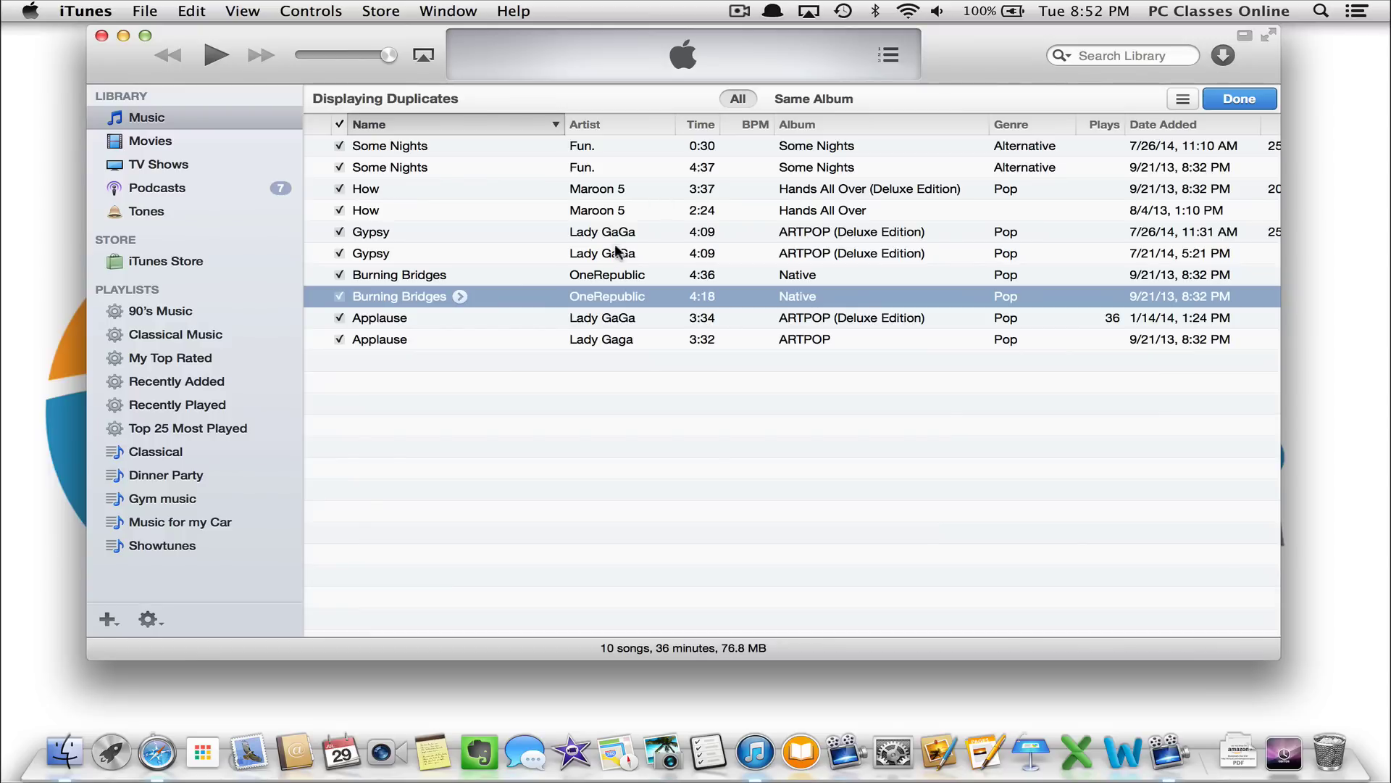
click(566, 232)
key(Down)
key(Up)
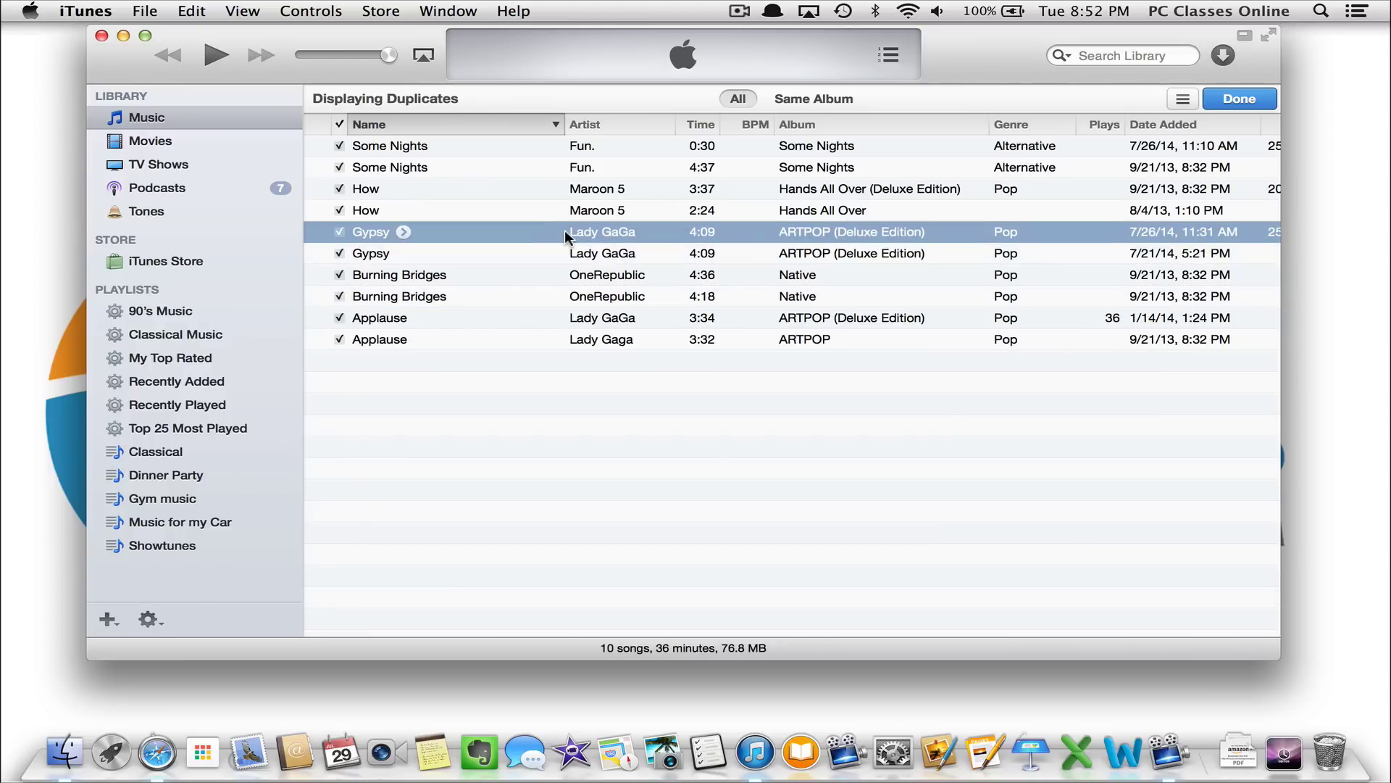
key(Down)
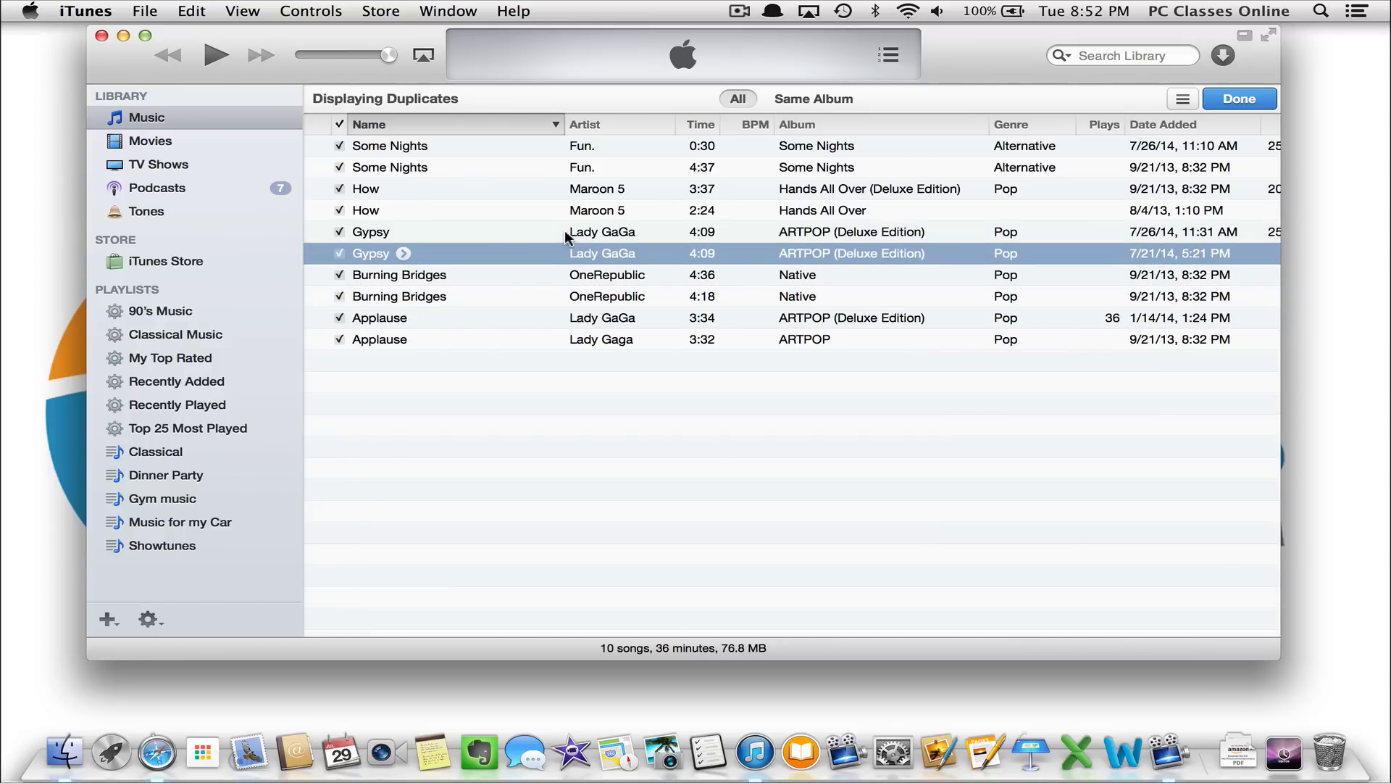
key(Up)
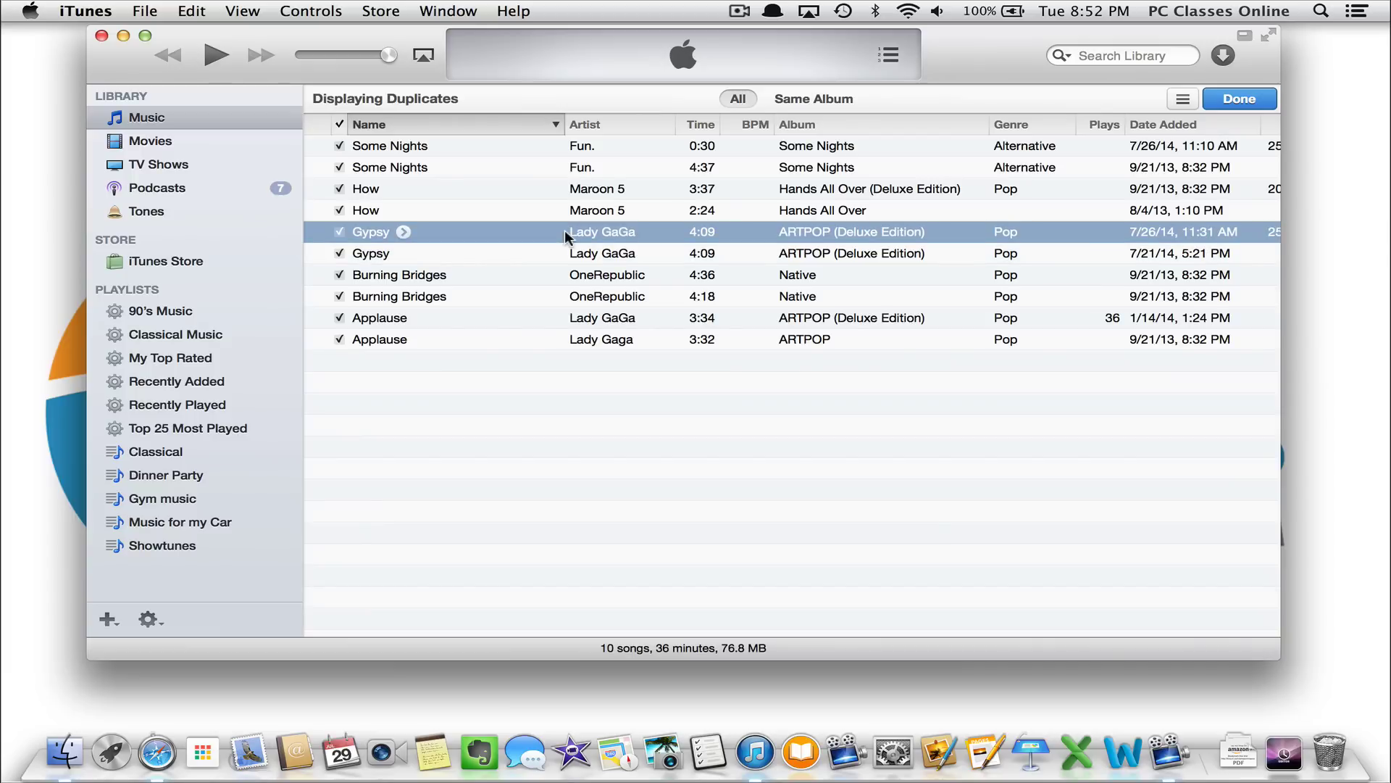
key(Down)
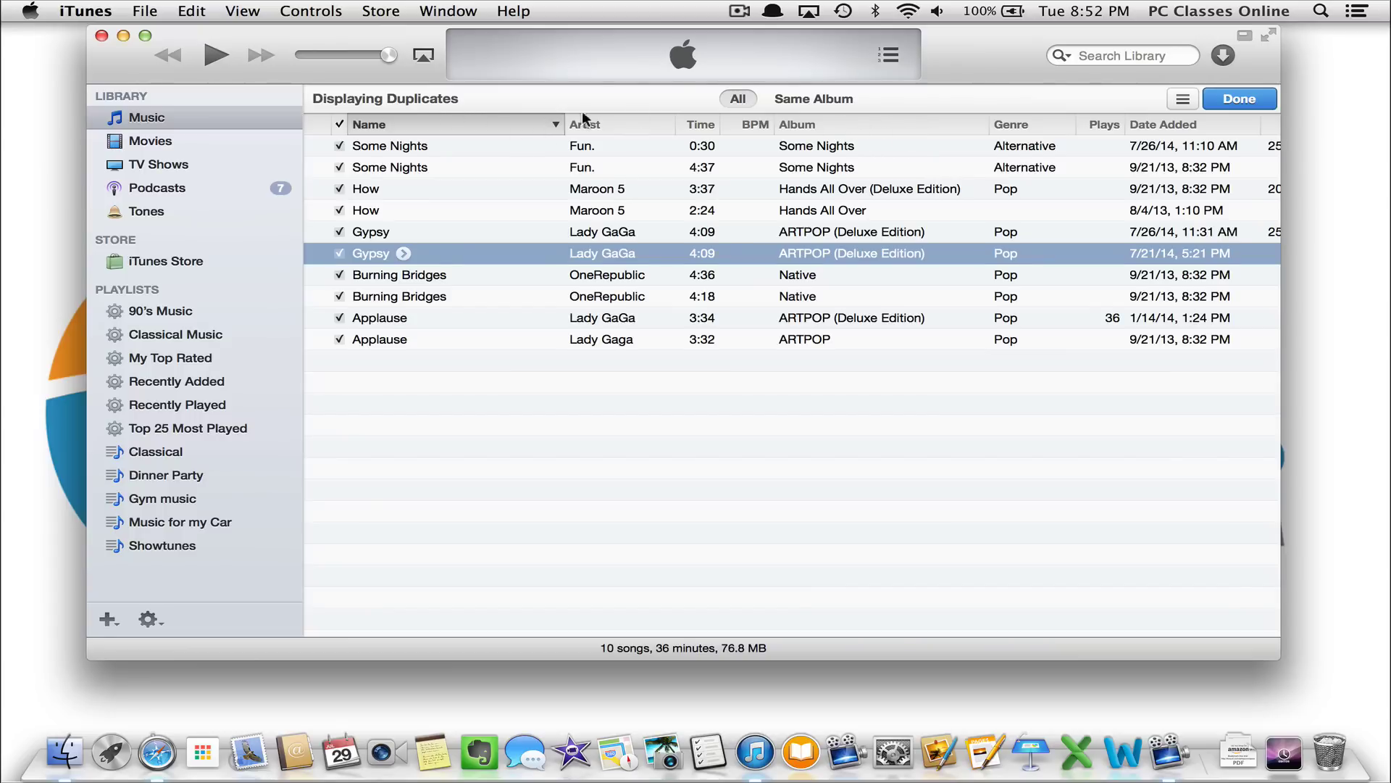
Check that Bit Rate is among the shown columns and move its column directly after Time.
right_click(862, 129)
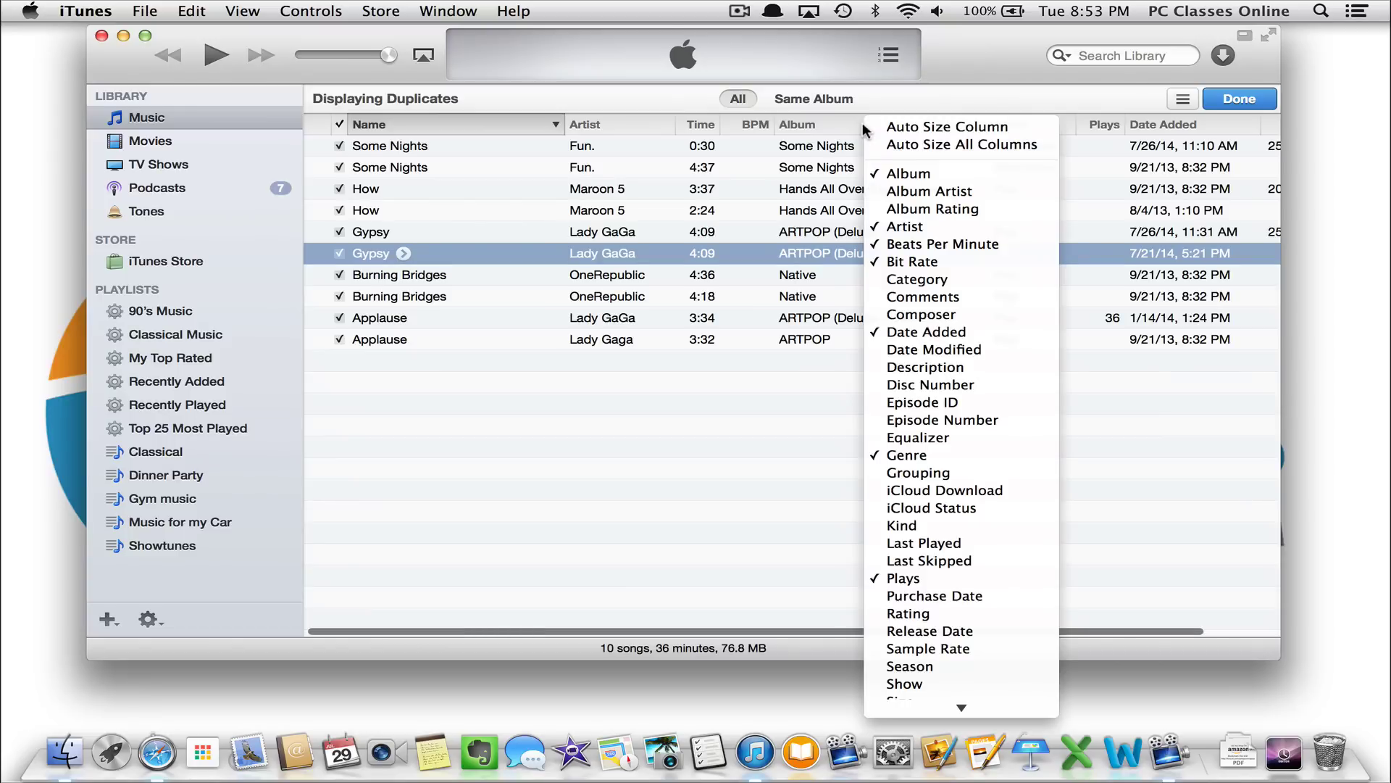
scroll(961, 471, down, 5)
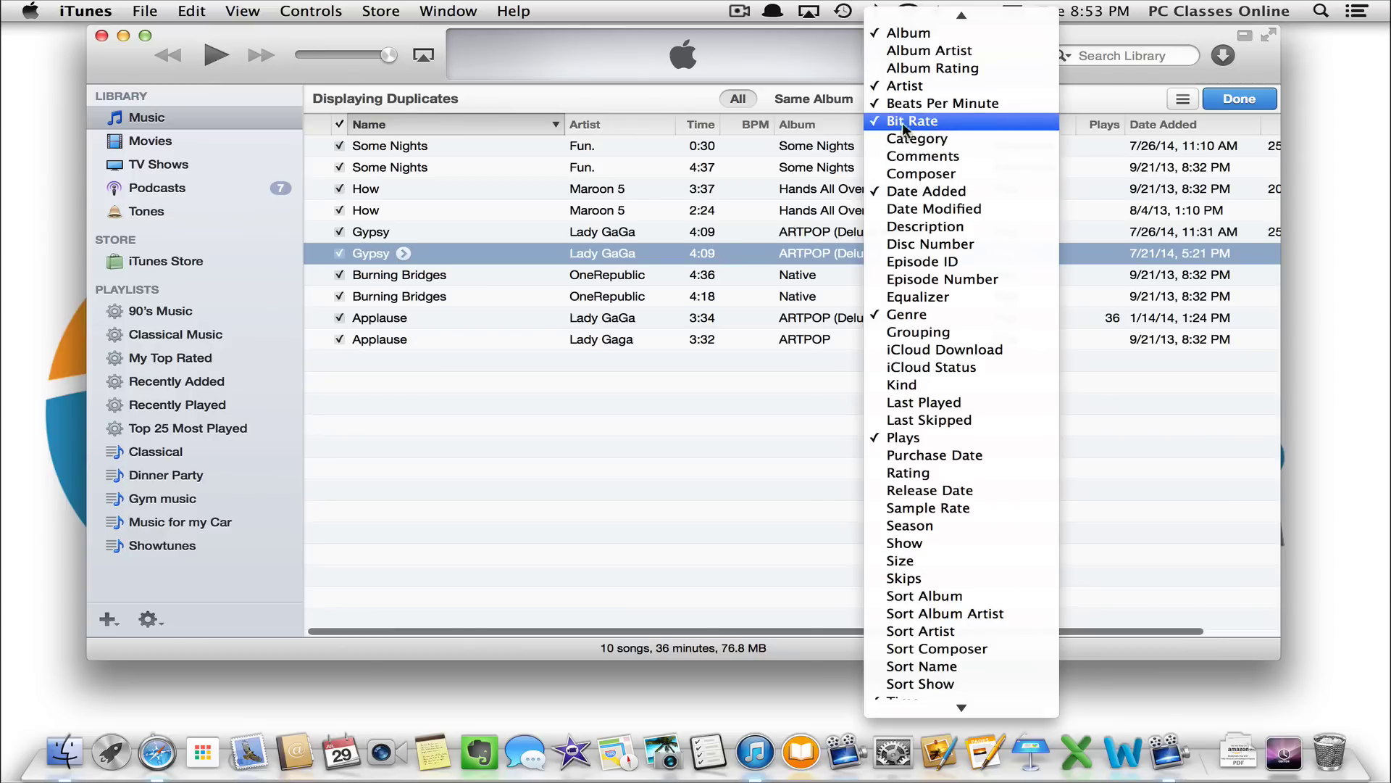
click(729, 491)
scroll(1061, 370, right, 3)
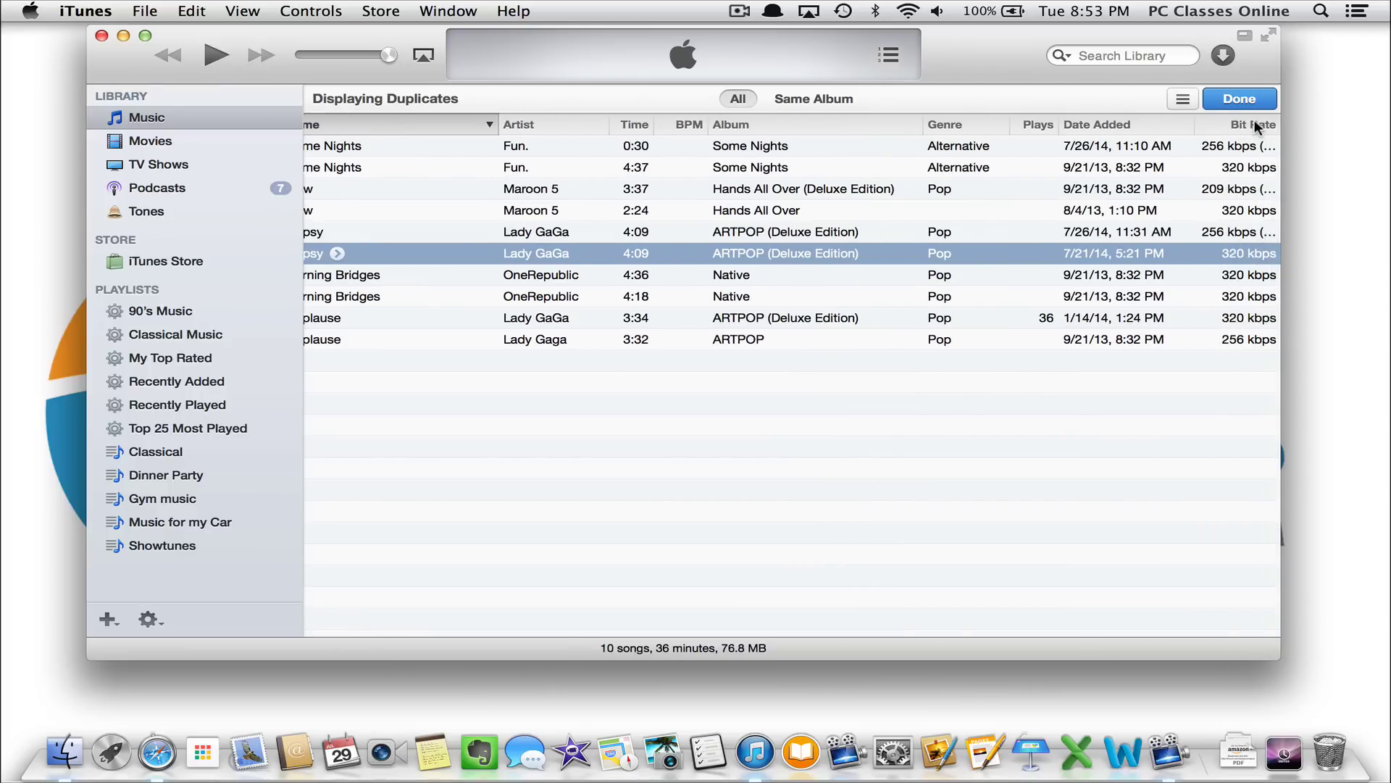
drag(1255, 120, 703, 121)
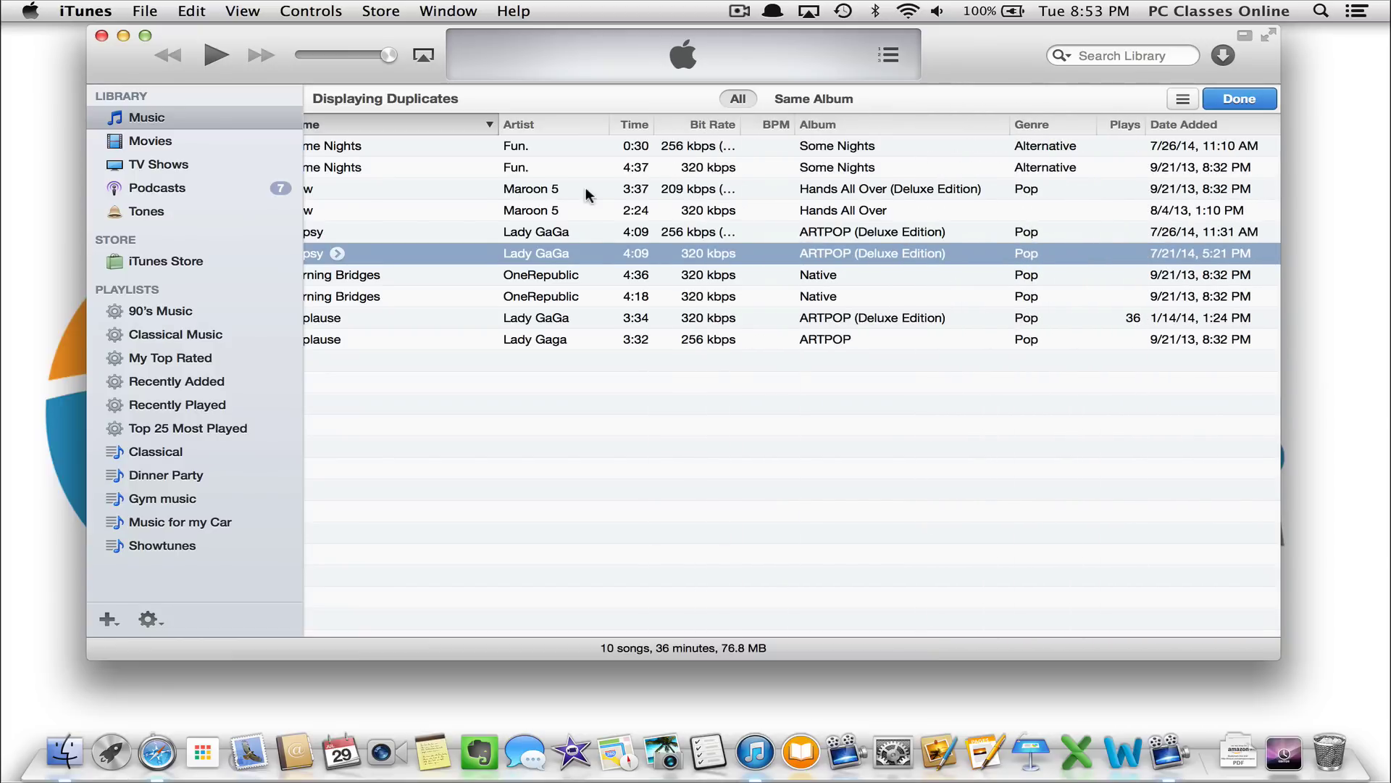
scroll(585, 190, left, 3)
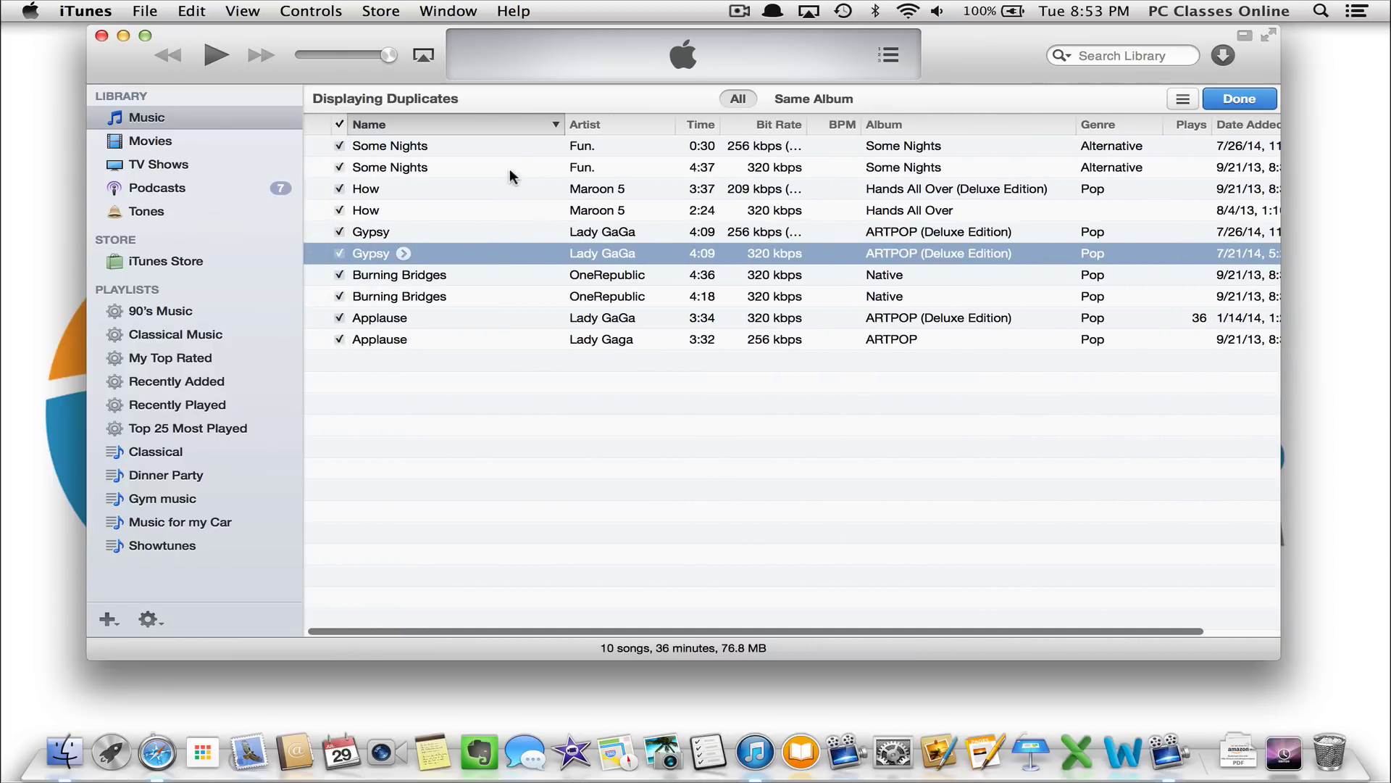
Compare the duration and bit rate of the two duplicate "Some Nights" entries by Fun.
click(532, 147)
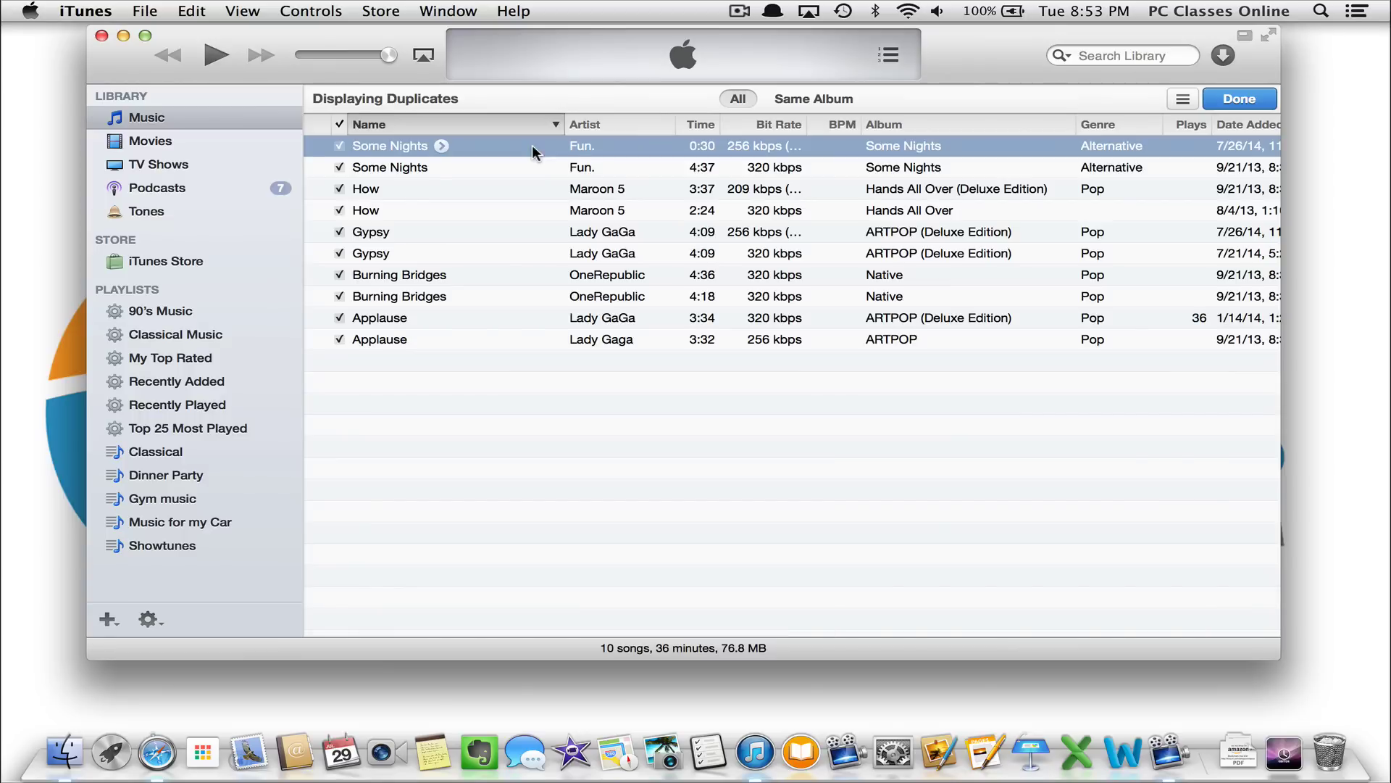
key(Down)
key(Up)
click(743, 173)
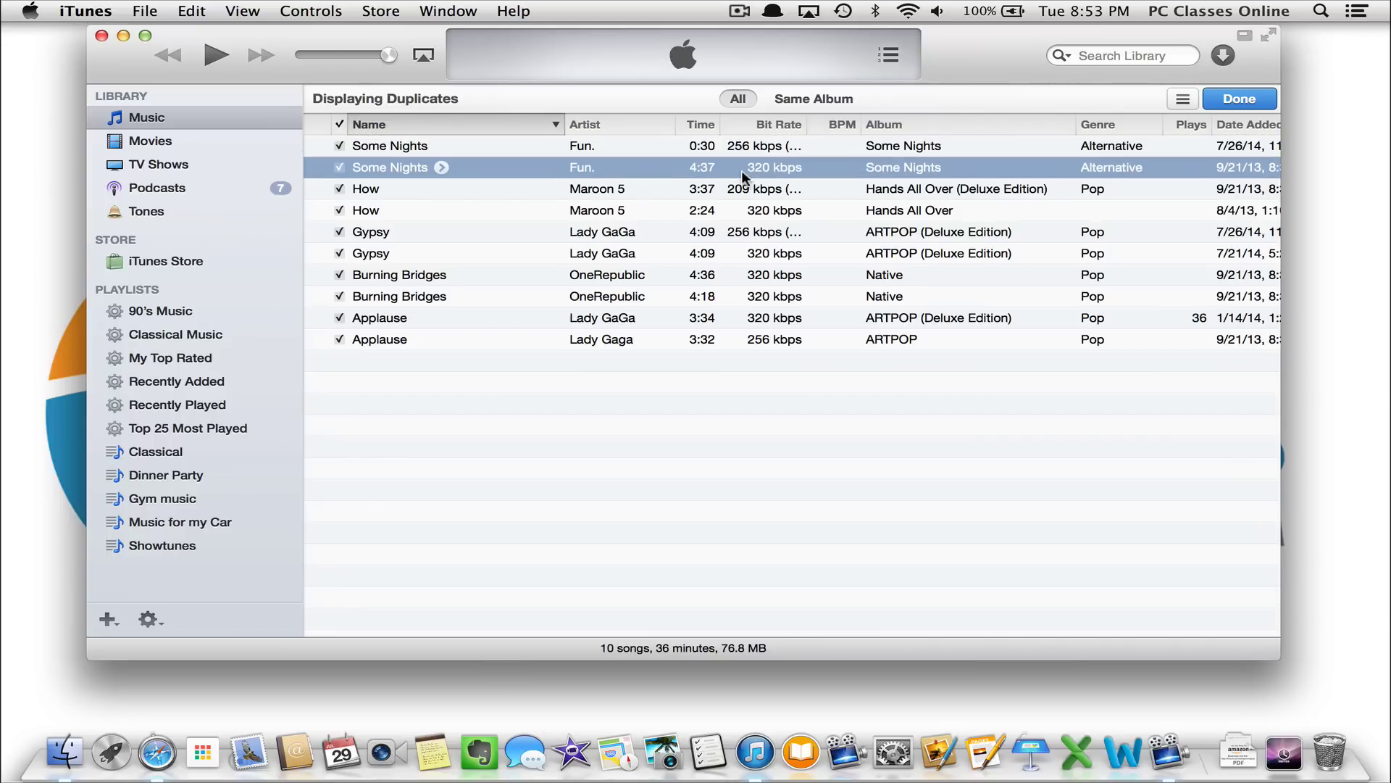